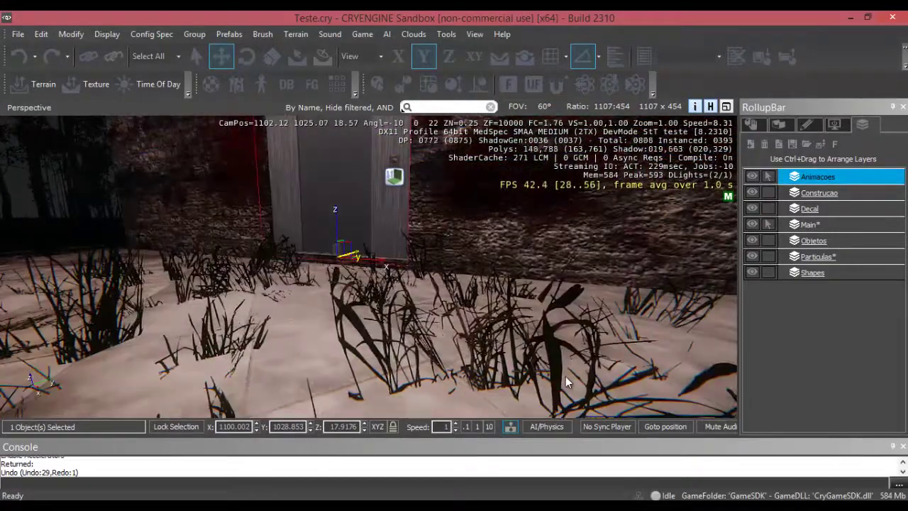
- Open the AbrirPorta0 Track View sequence assigned to the elevator door entity GeomEntity2
right_click_drag(487, 324, 487, 323)
middle_click_drag(448, 348, 450, 349)
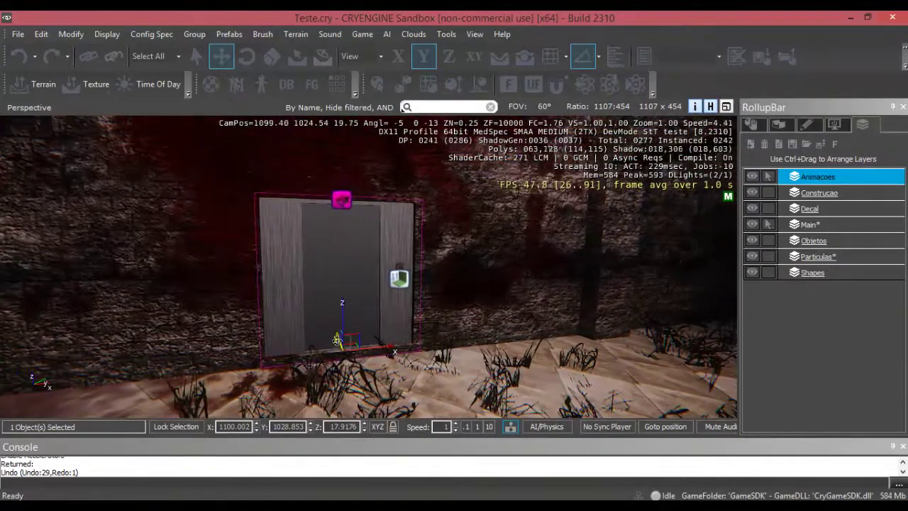
right_click_drag(533, 280, 533, 280)
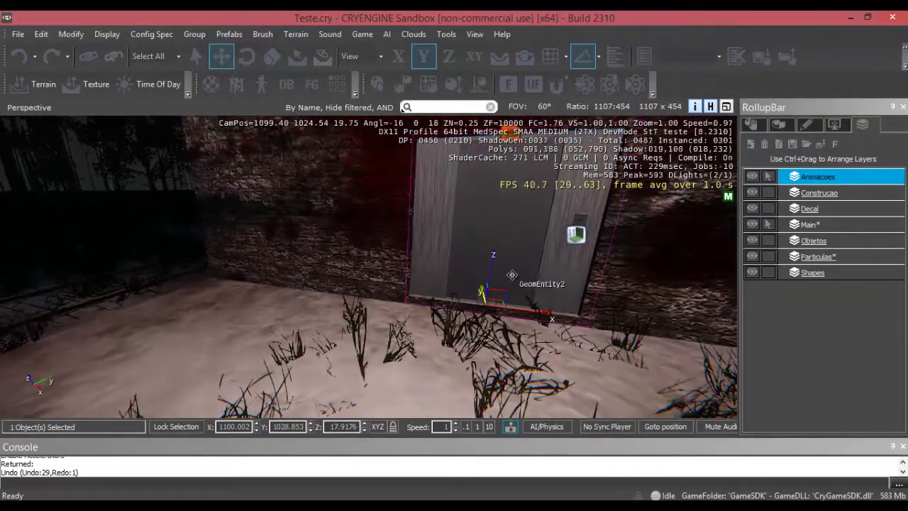
middle_click_drag(513, 273, 521, 264)
right_click_drag(522, 263, 522, 264)
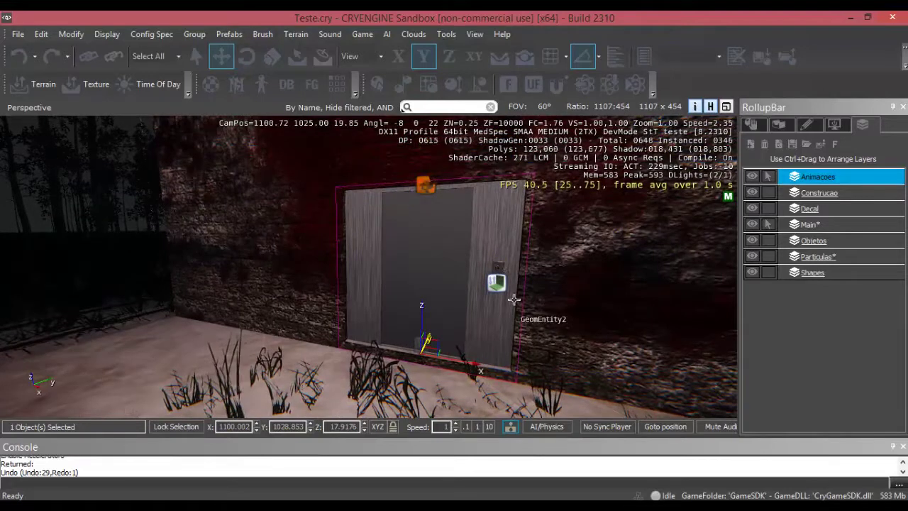
right_click(371, 276)
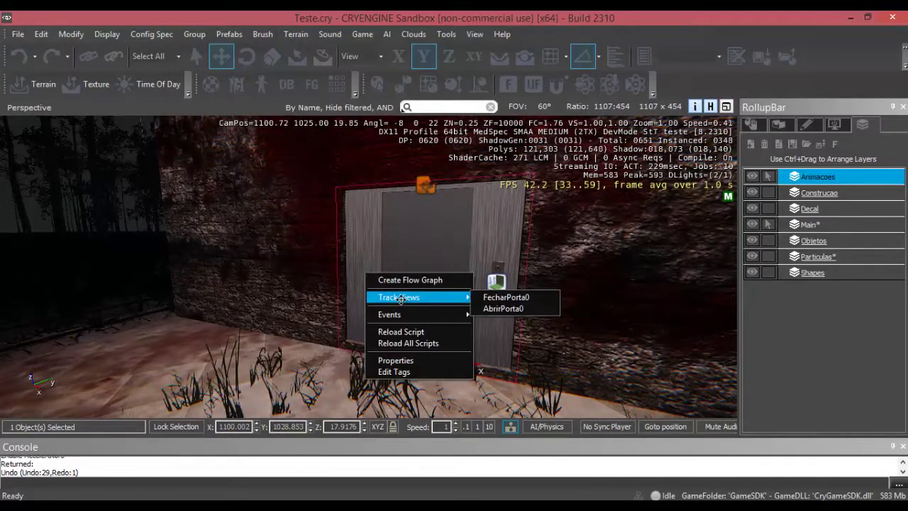
left_click(516, 309)
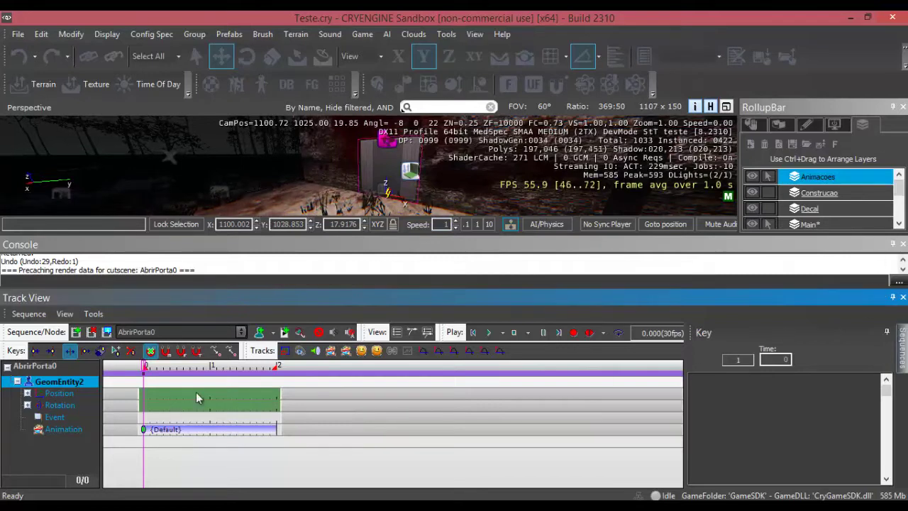
- Check the available animation sequences, keep AbrirPorta0 chosen, and close the Track View
left_click(199, 332)
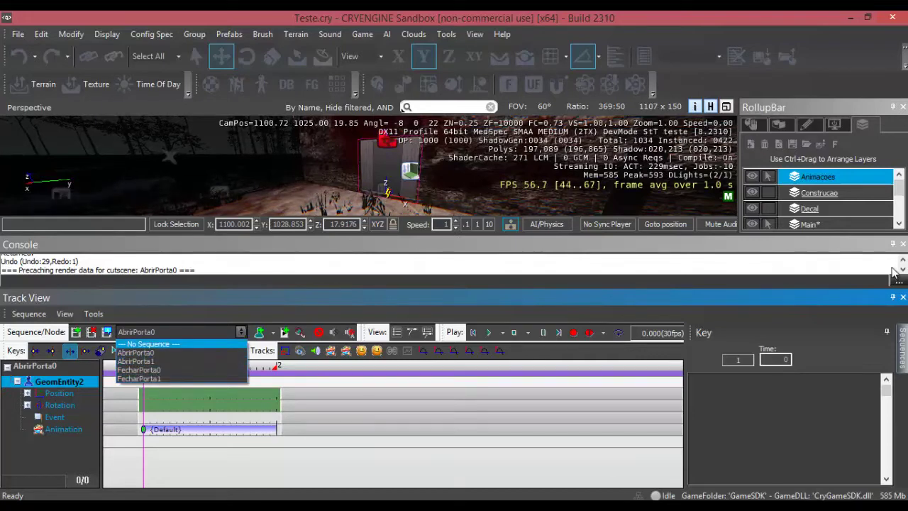
left_click(134, 355)
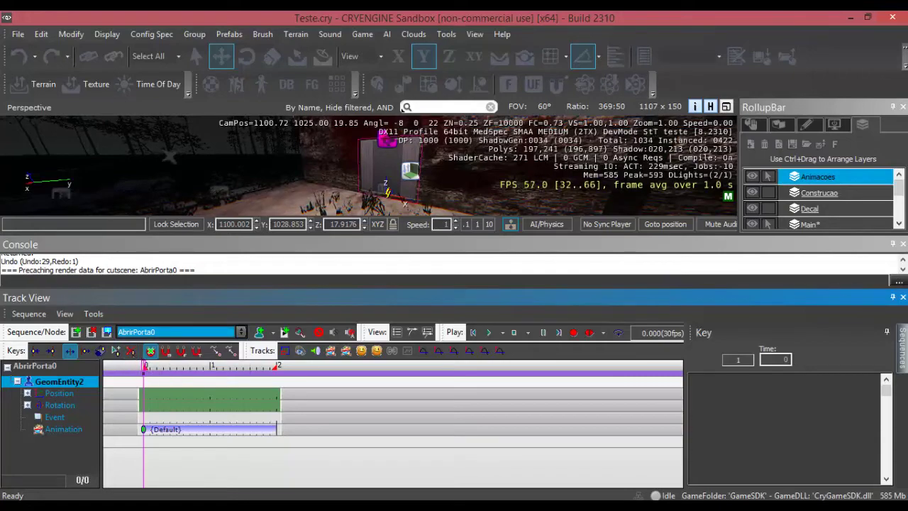
left_click(903, 298)
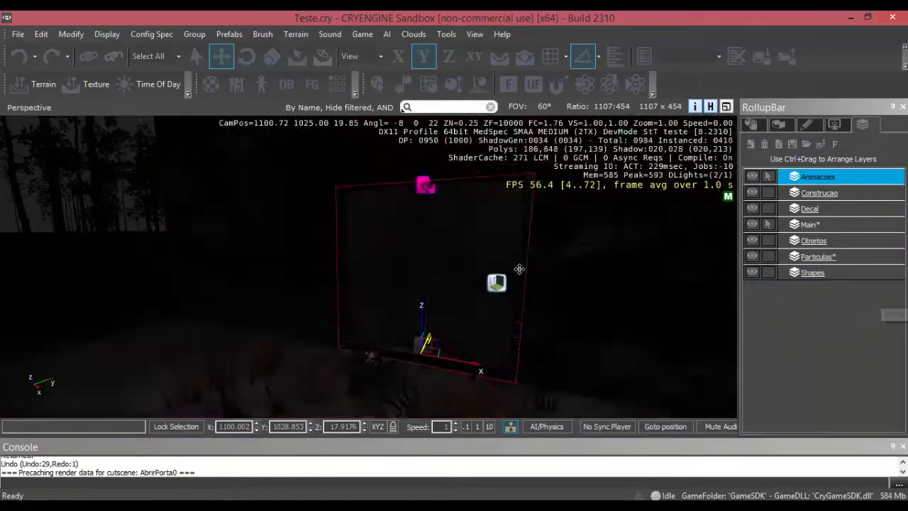
mouse_move(414, 327)
middle_mouse_down()
mouse_move(418, 318)
mouse_move(417, 334)
middle_mouse_up()
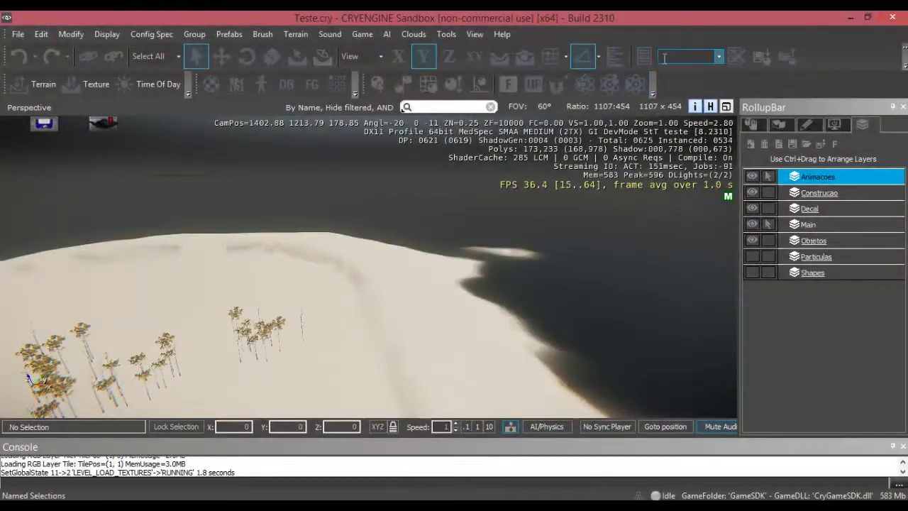
- Select the AbrirPorta0 sequence object from the level's object list and go to its location in the viewport
left_click(644, 56)
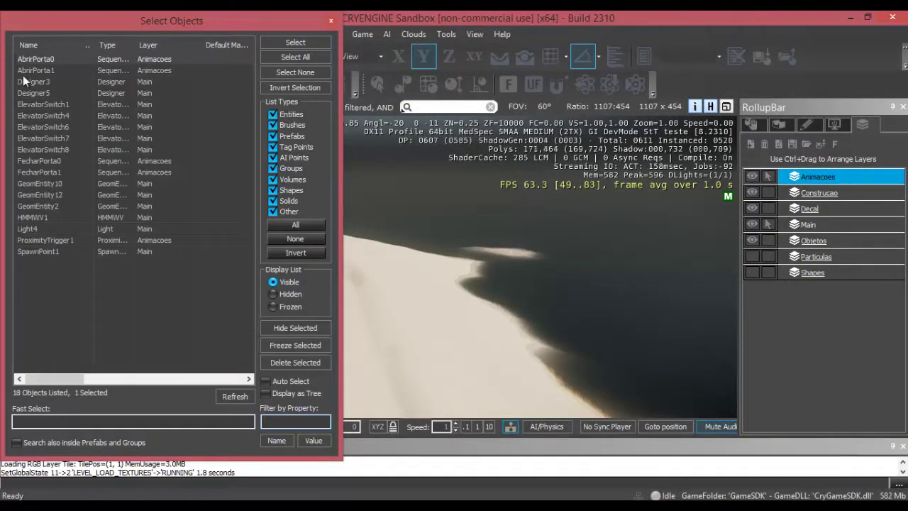
left_click(34, 57)
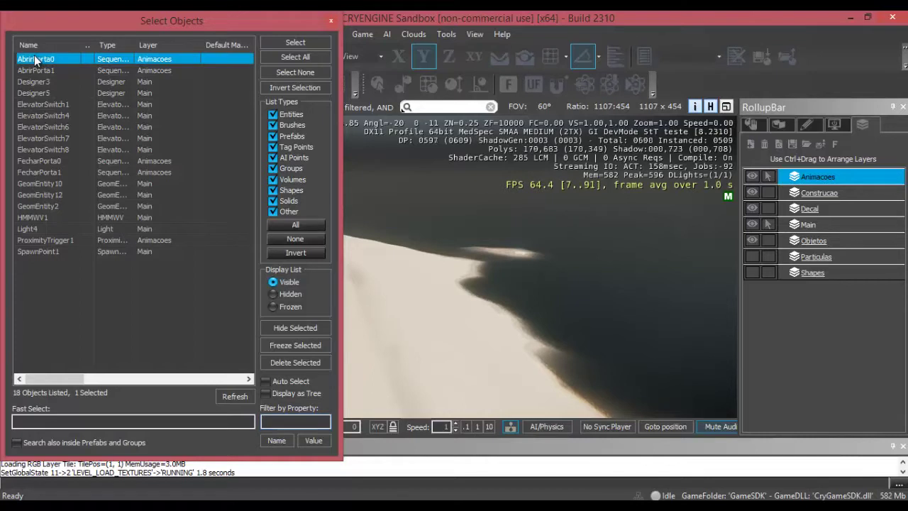
left_click(302, 42)
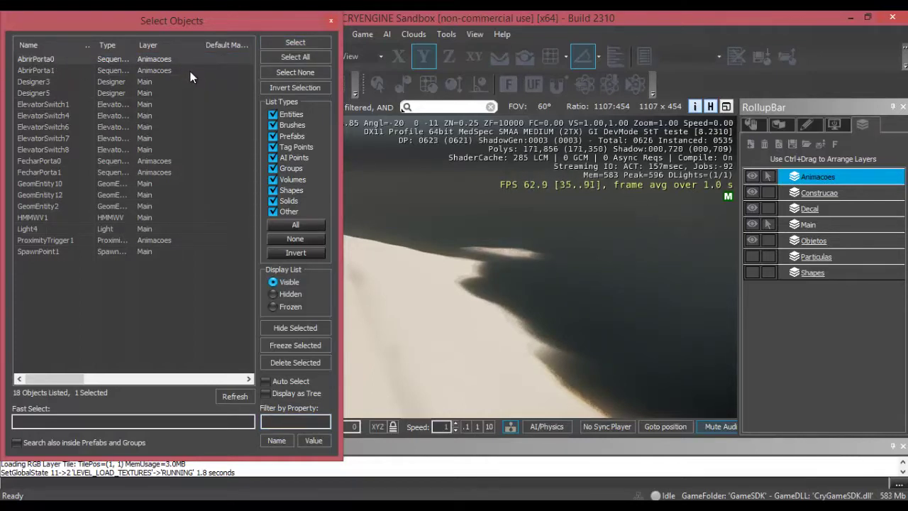
left_click(46, 59)
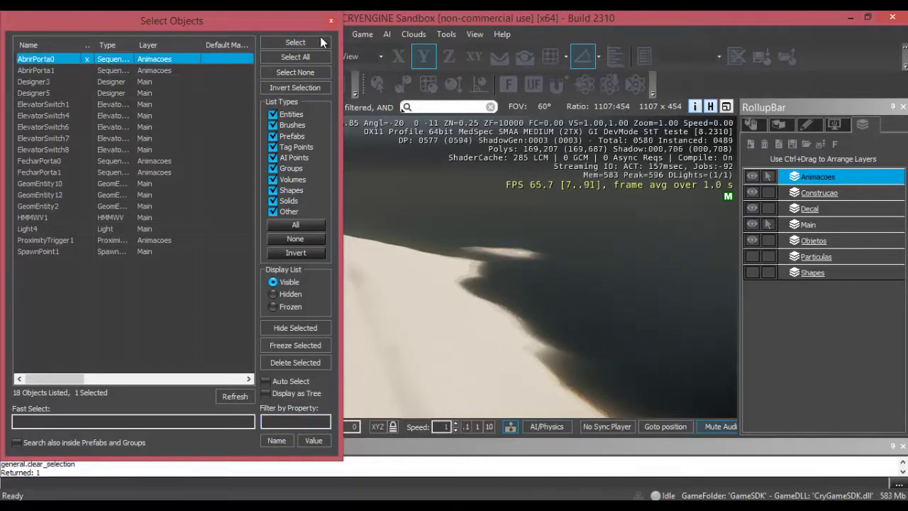
left_click(382, 83)
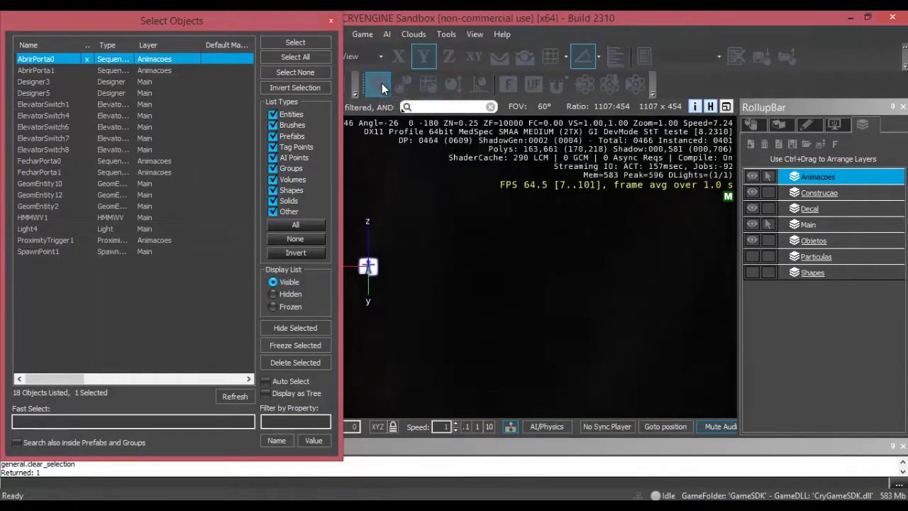
left_click(332, 22)
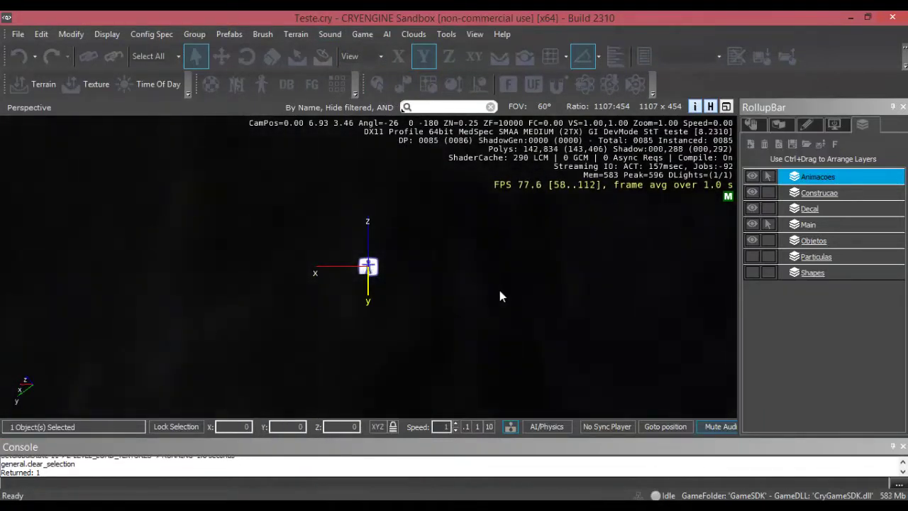
- Move the FecharPorta1 sequence object along the X axis to about -0.49, out of the stacked sequence objects
right_click_drag(506, 296, 475, 315)
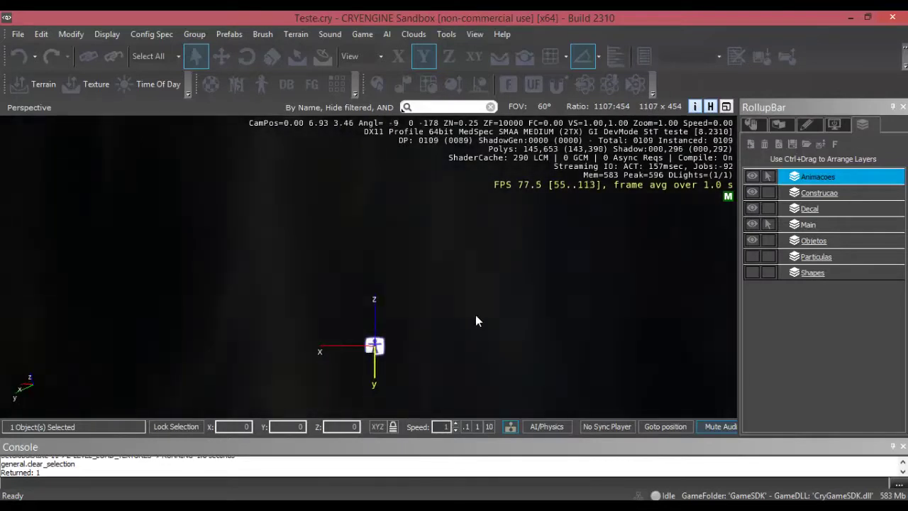
middle_click_drag(399, 344, 397, 345)
scroll(367, 370, "up", 4)
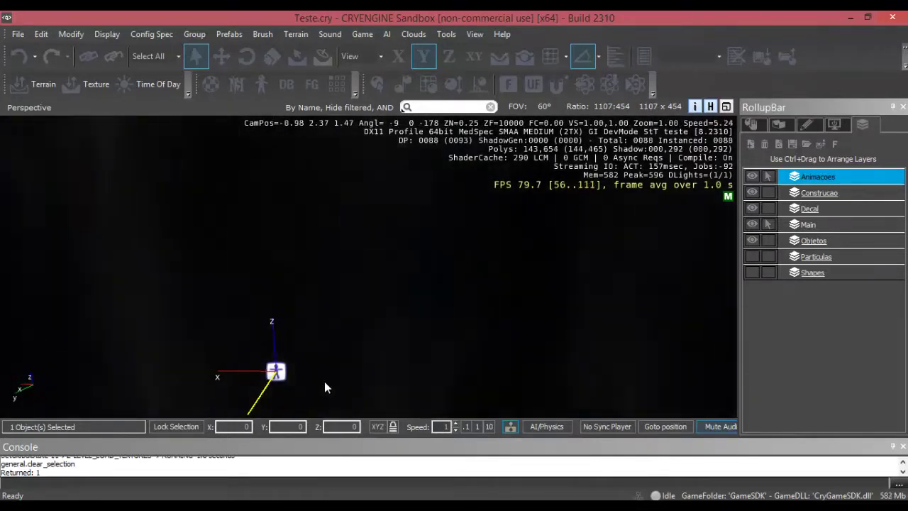
key("2")
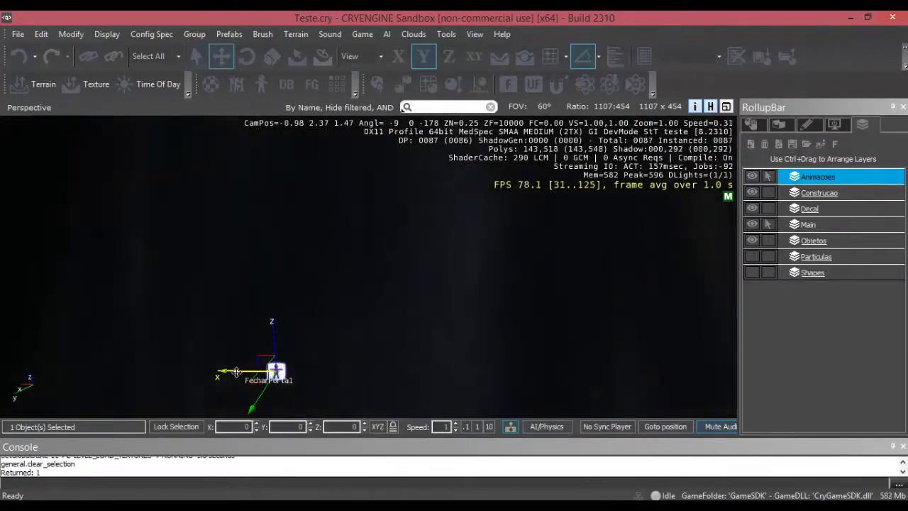
key("ctrl+c")
left_click_drag(241, 371, 291, 373)
- Spread the remaining stacked sequence objects apart along the X axis, placing one at about 0.76 and another at about -0.10
left_click(278, 371)
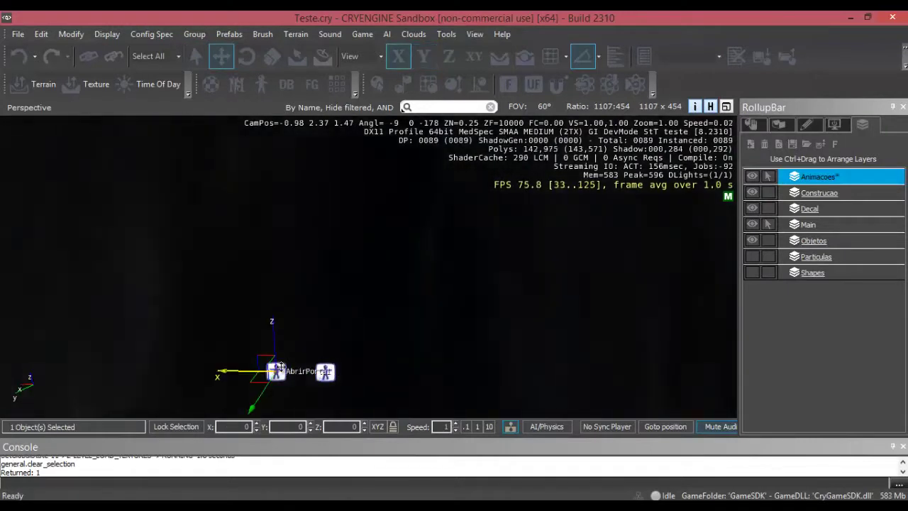
key("ctrl+c")
left_click_drag(225, 373, 154, 368)
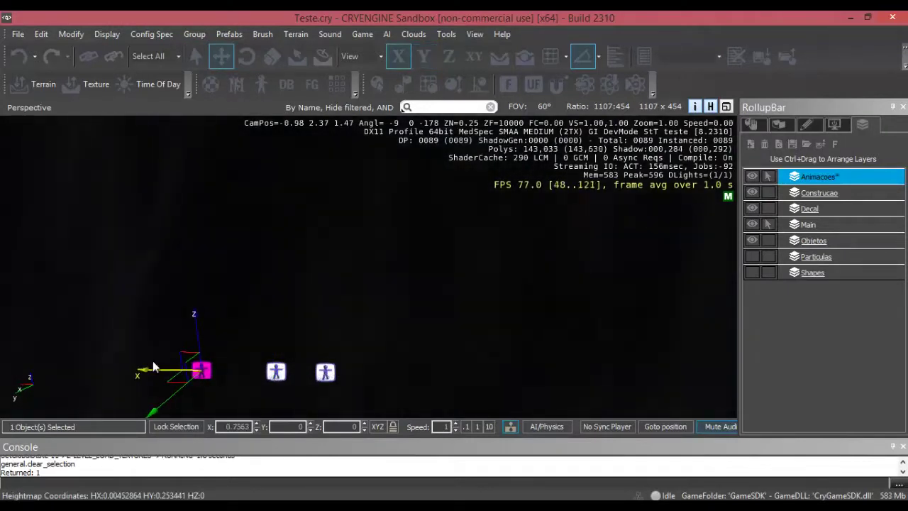
left_click(278, 372)
key("ctrl+c")
mouse_move(250, 372)
left_mouse_down()
mouse_move(214, 372)
mouse_move(264, 374)
mouse_move(257, 372)
left_mouse_up()
left_click(274, 367)
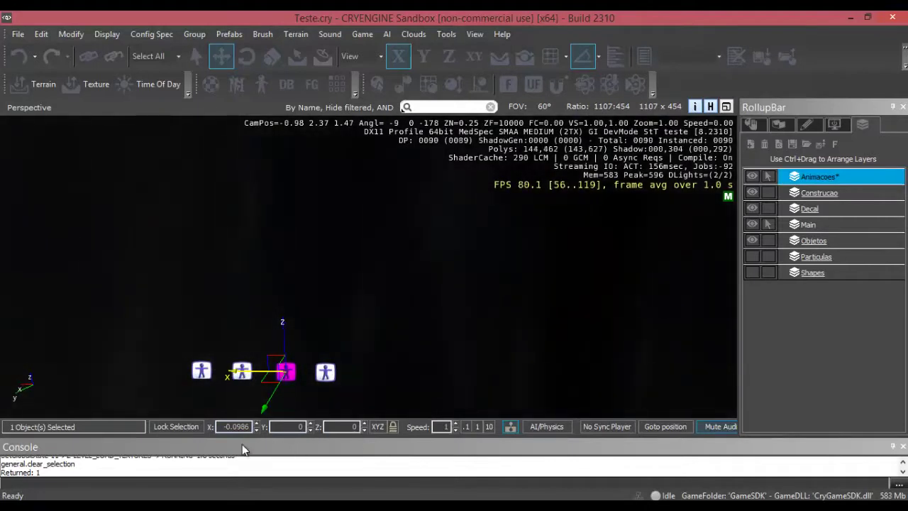
- Select the two outermost sequence objects in turn to identify them, checking the context options of the first
left_click(201, 370)
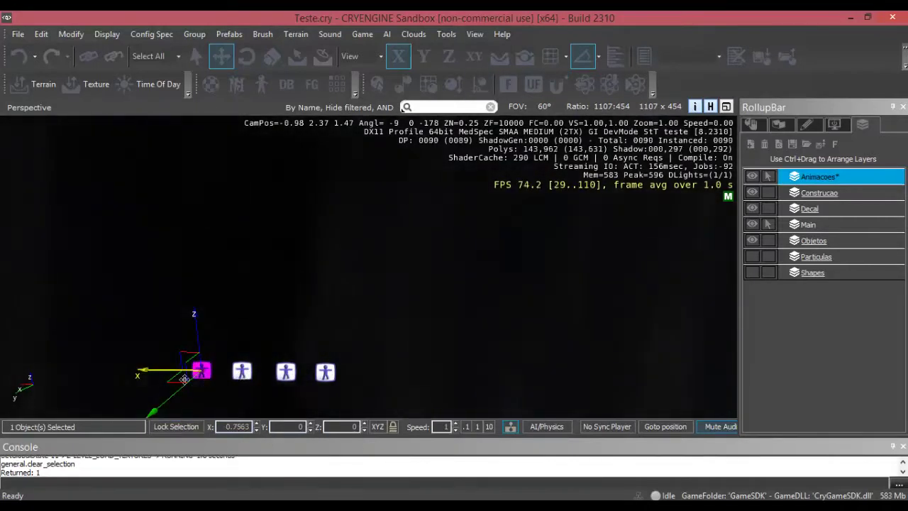
right_click(207, 375)
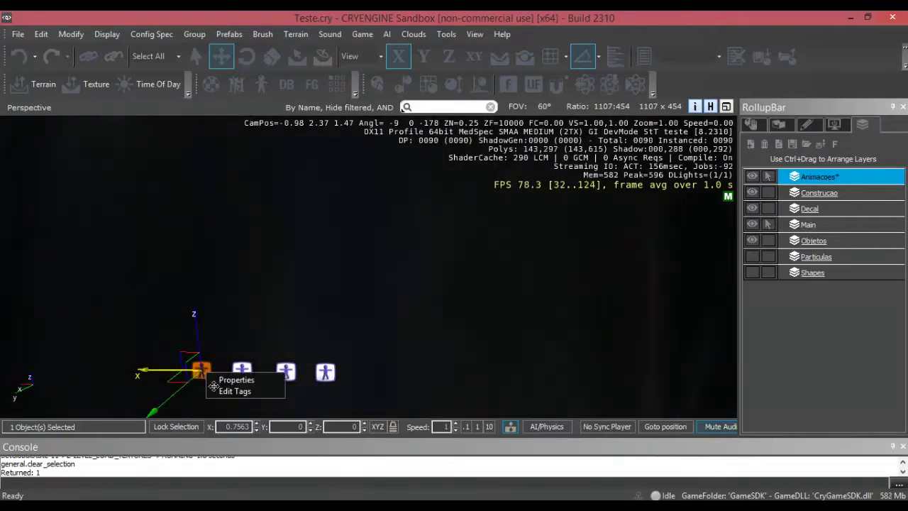
left_click(324, 372)
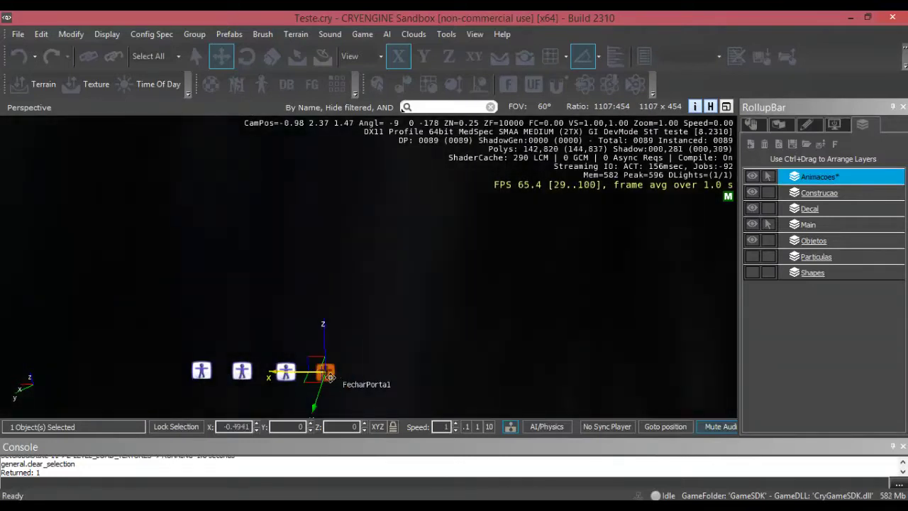
- Make Construcao the active layer and clear the current selection through the level's object list
left_click(819, 195)
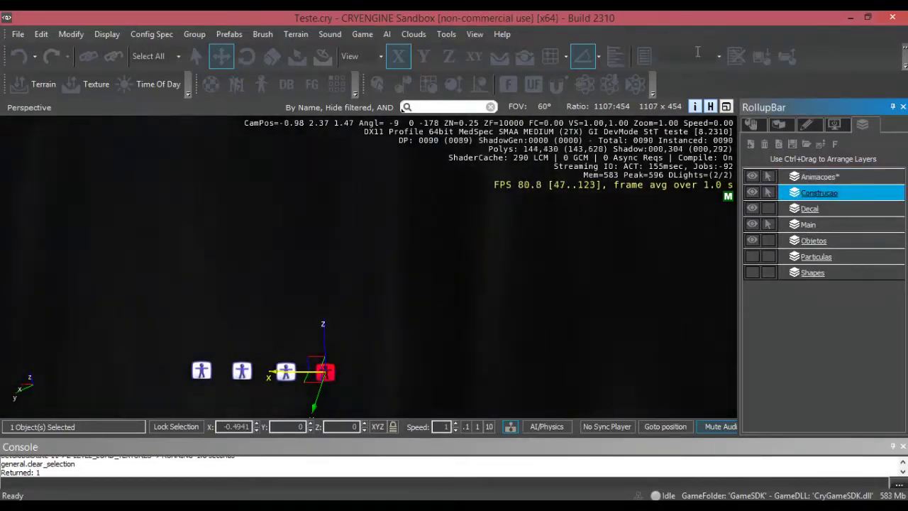
left_click(644, 56)
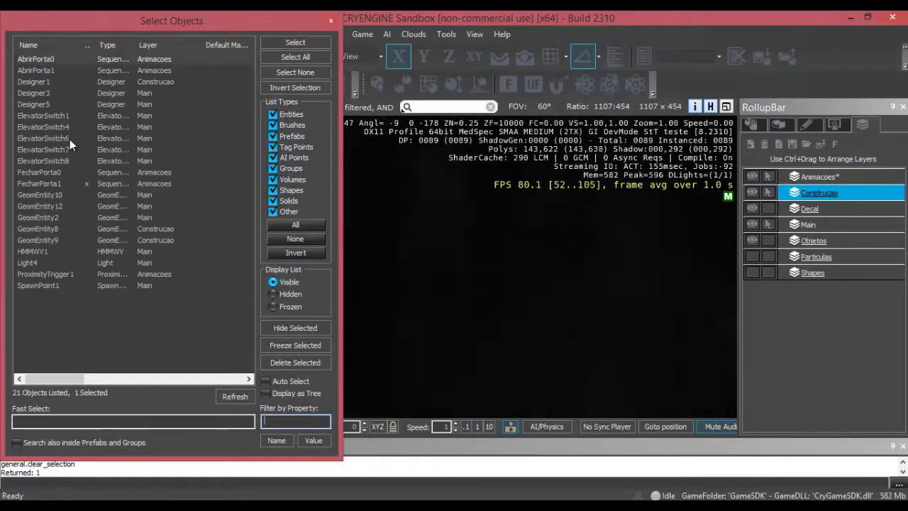
left_click(67, 184)
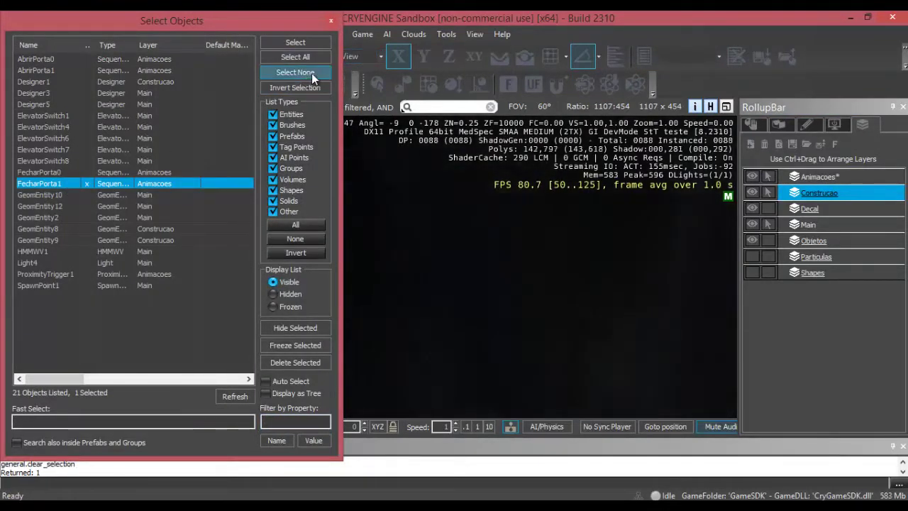
left_click(312, 73)
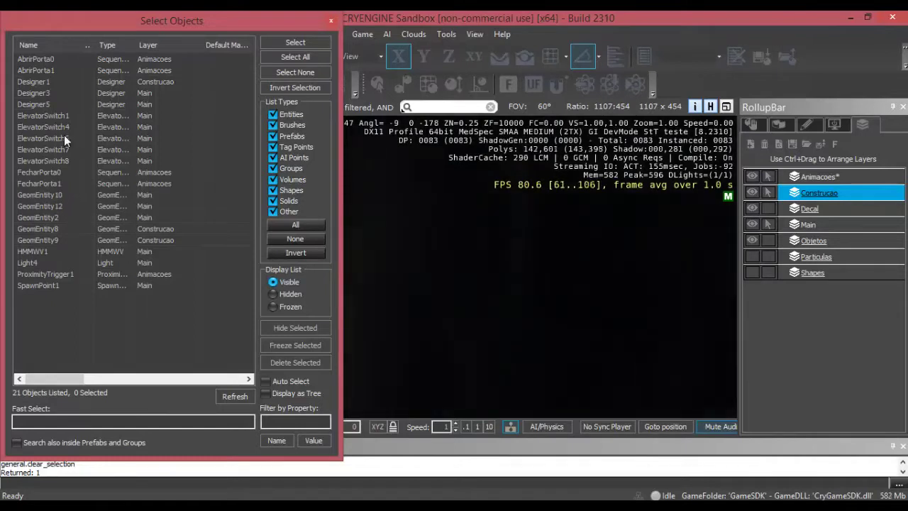
- Select the Designer1 object of the Construcao layer and go to its location in the viewport
left_click(40, 83)
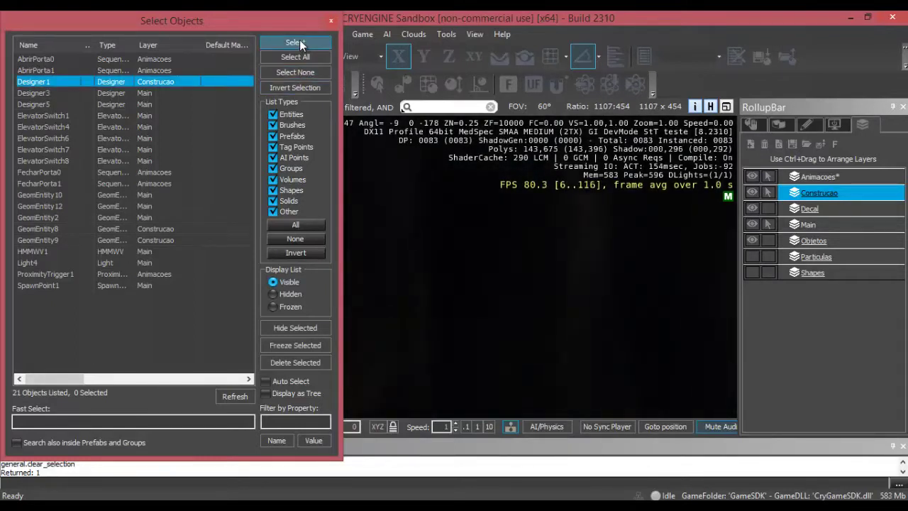
left_click(295, 43)
left_click(376, 84)
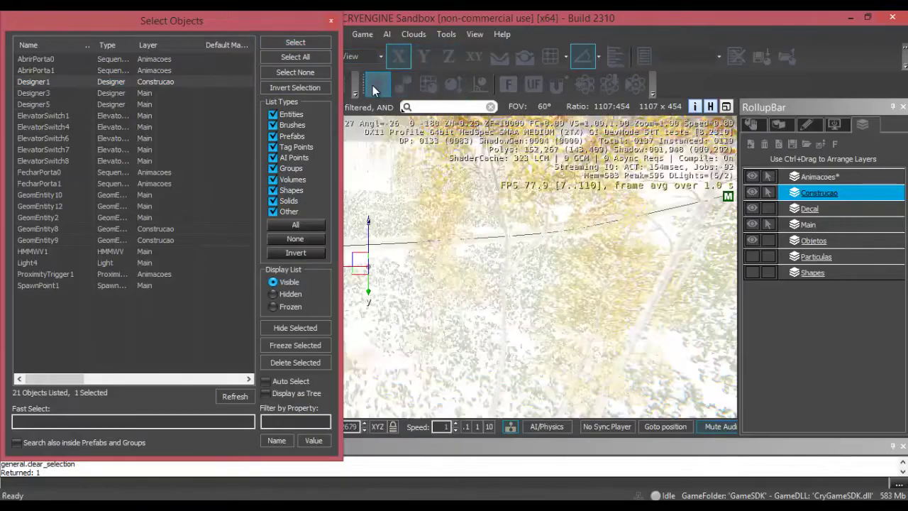
left_click(295, 43)
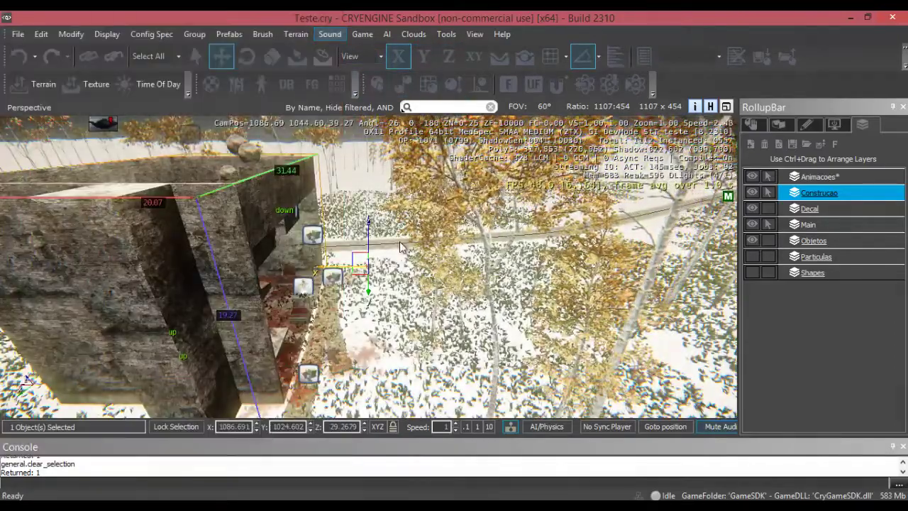
- Fly the camera into the Designer1 building and up to the elevator door at ground level
right_click_drag(400, 241, 348, 321)
key("s")
key("w")
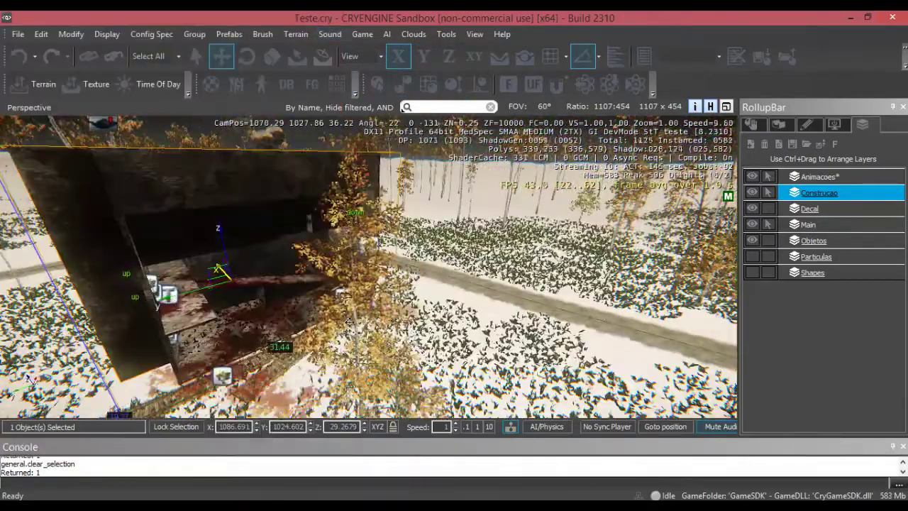
key("w")
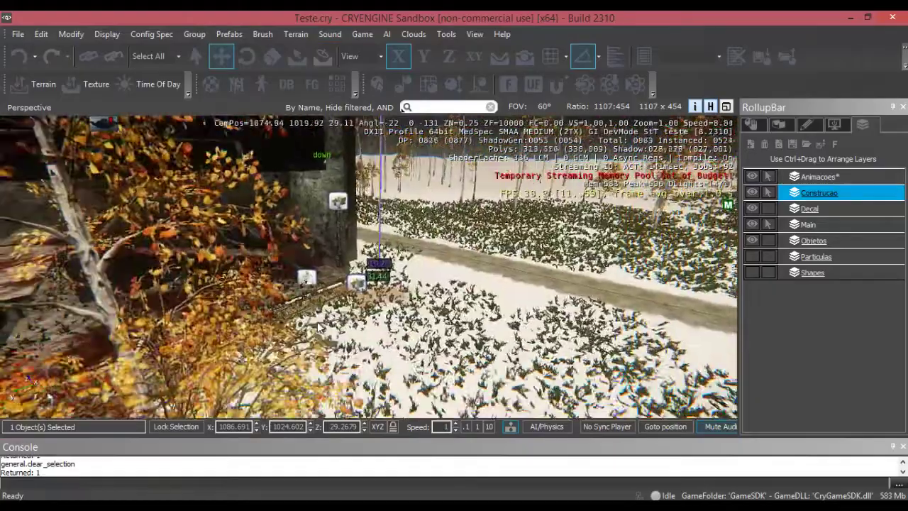
key("w")
right_click_drag(501, 265, 482, 306)
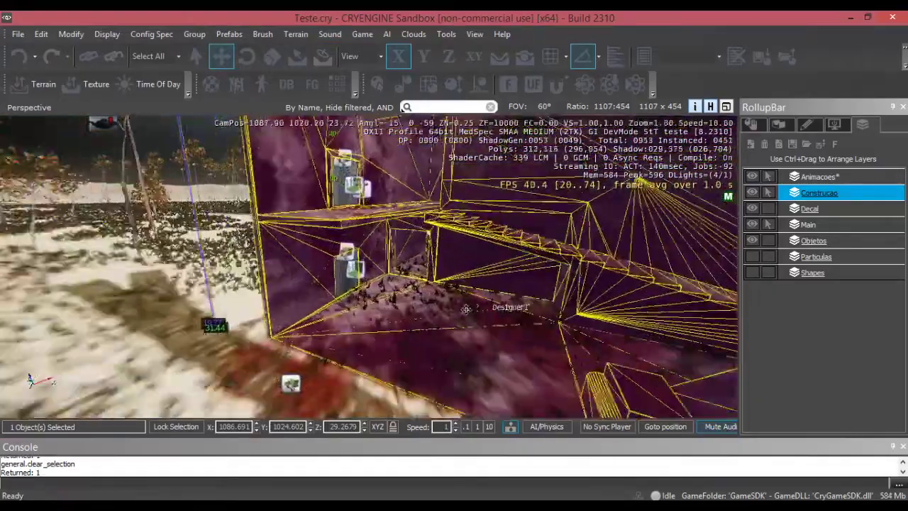
key("w")
key("d")
key("w")
key("s")
key("d")
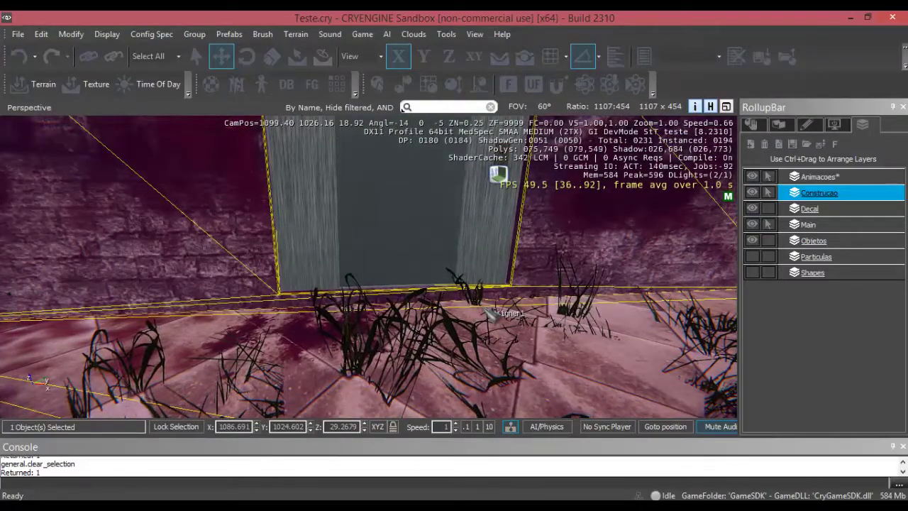
- Play-test the level by walking up to the elevator and opening its door with the call panel, and return to editing
key("ctrl+g")
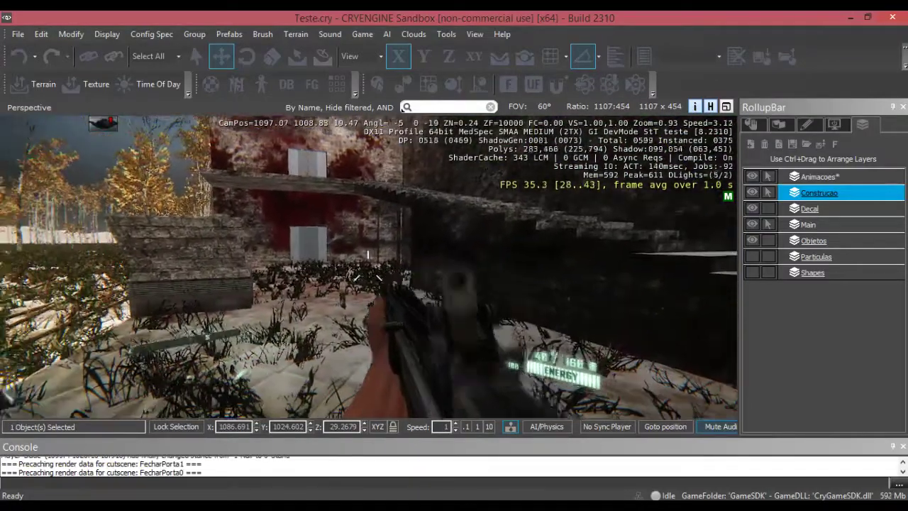
key("w")
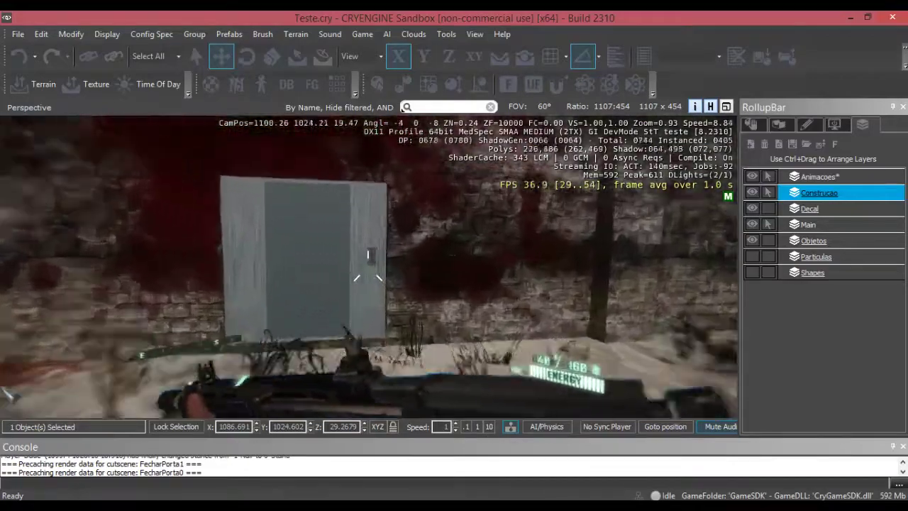
key("w")
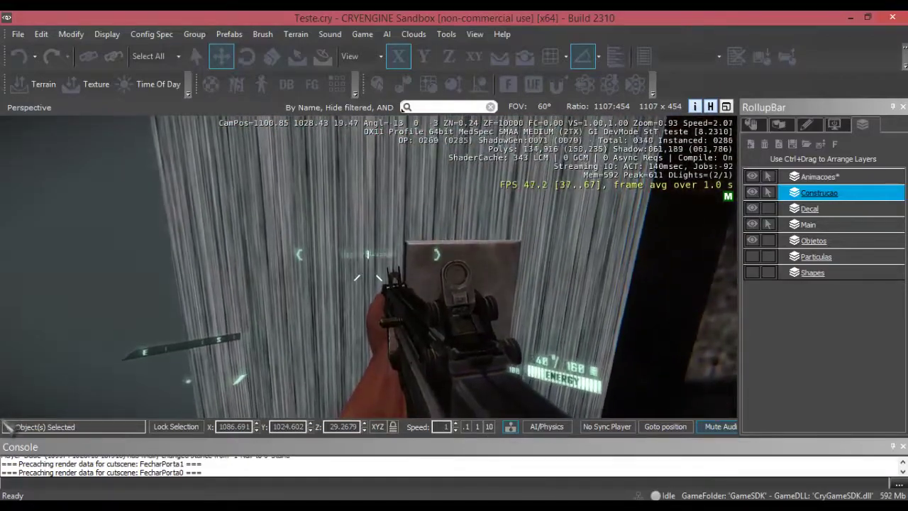
key("a")
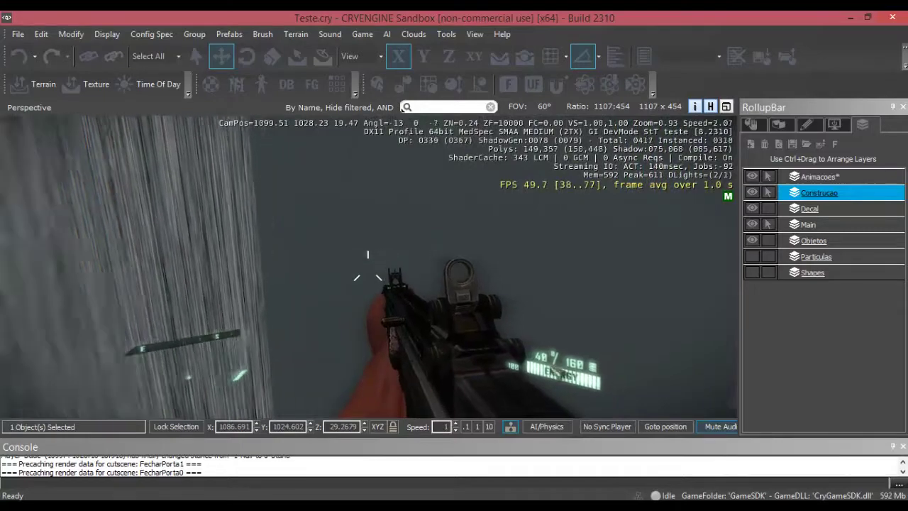
key("d")
key("f")
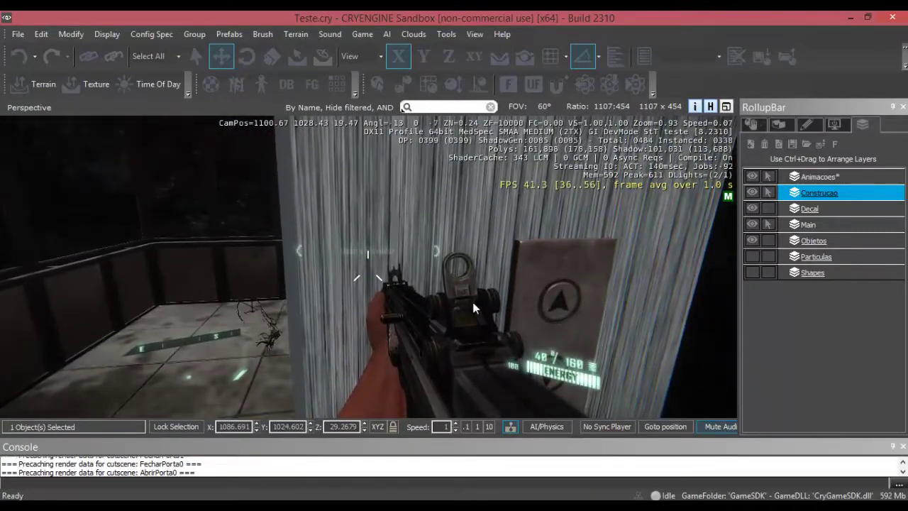
key("Escape")
- Select the GeomEntity2 elevator door in the viewport and open its AbrirPorta0 sequence in Track View
scroll(348, 323, "down", 5)
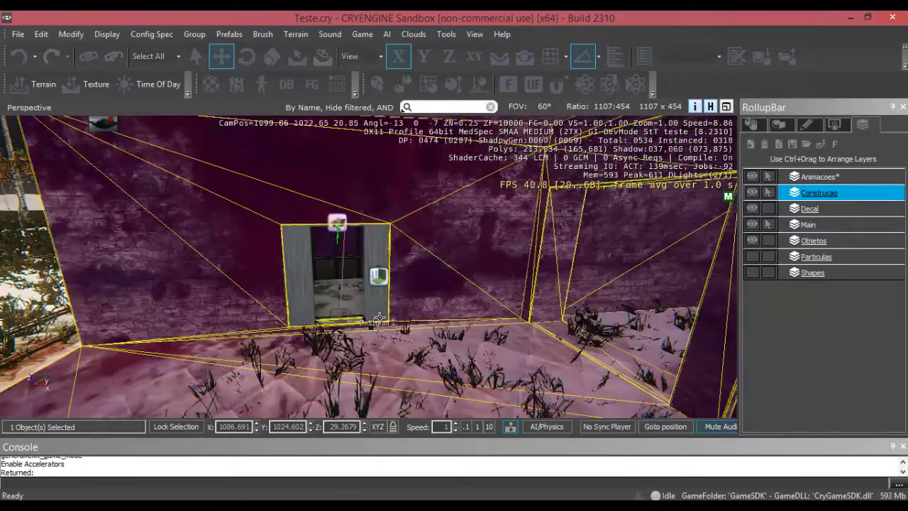
middle_click_drag(379, 319, 388, 320)
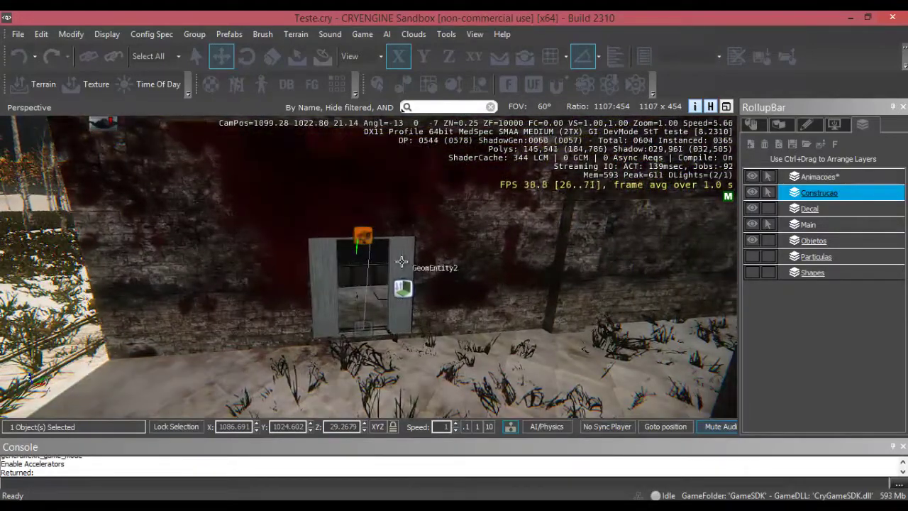
left_click(401, 263)
right_click(404, 264)
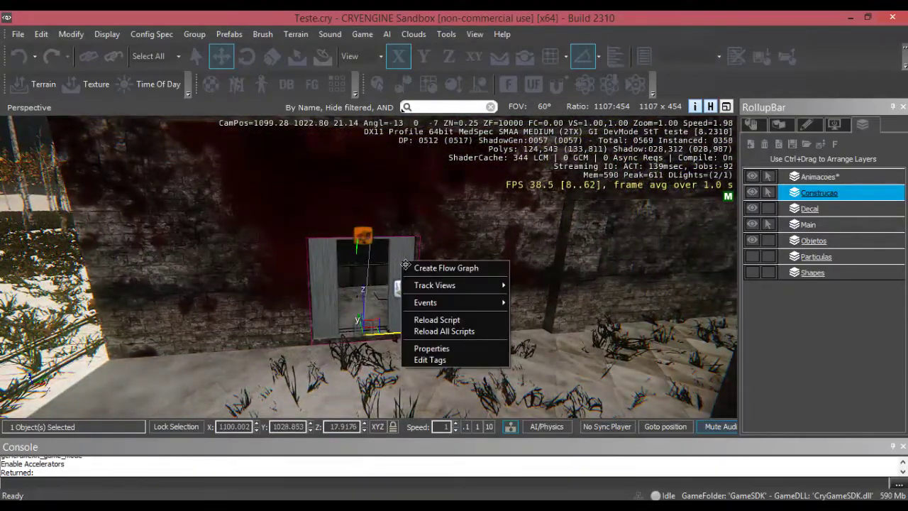
mouse_move(444, 288)
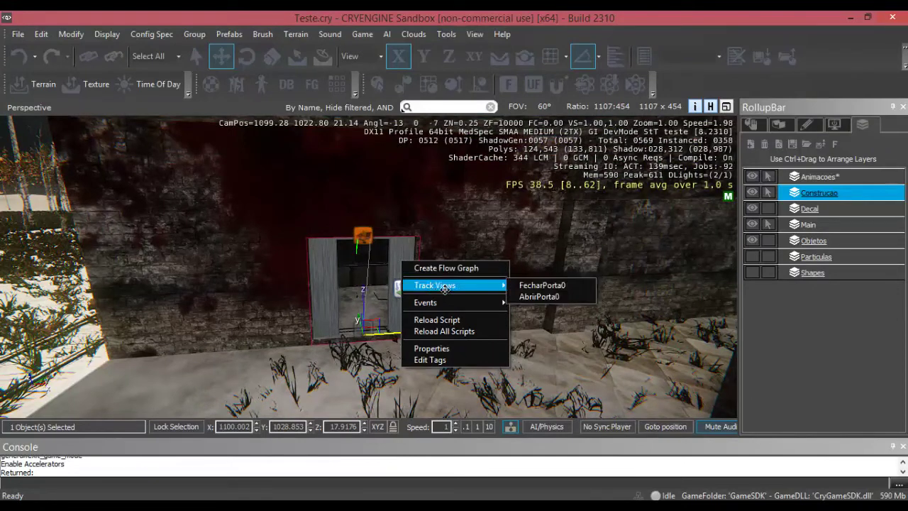
left_click(539, 296)
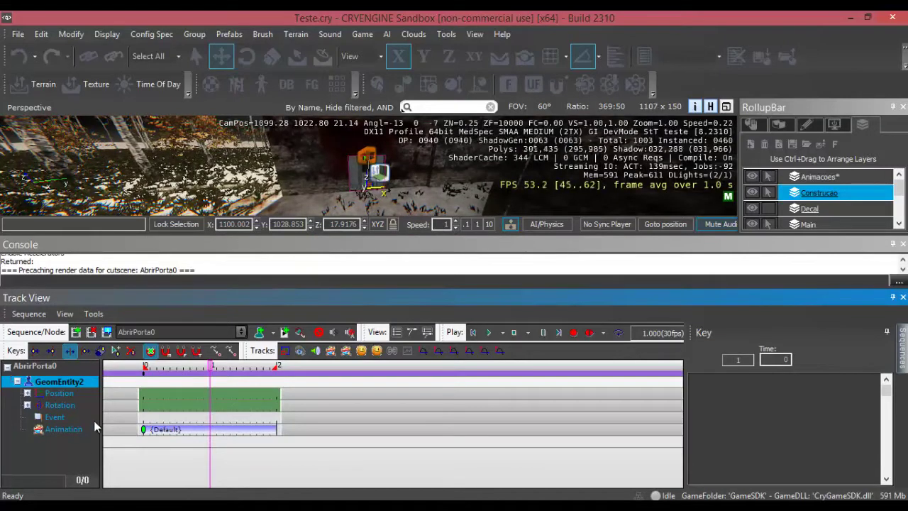
- Add a Sound track to the GeomEntity2 node of the AbrirPorta0 sequence
right_click(220, 426)
left_click(362, 453)
left_click(338, 460)
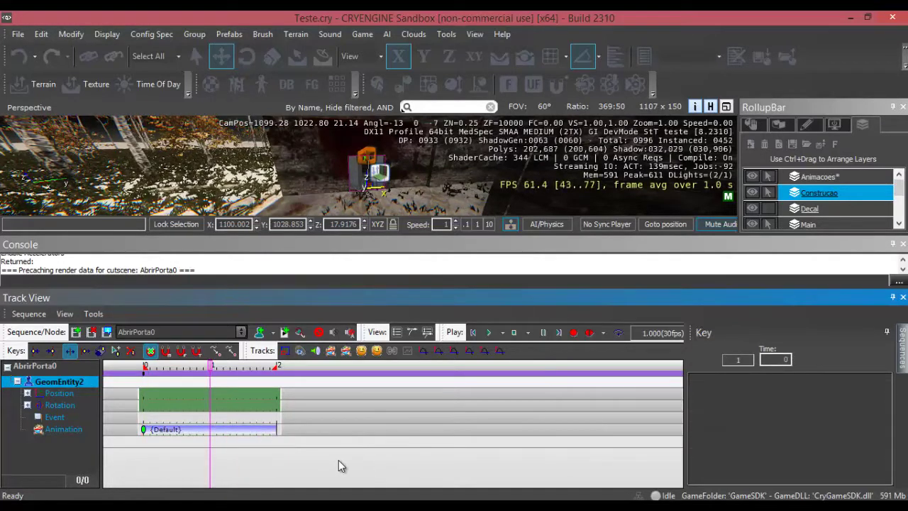
scroll(339, 459, "up", 3)
scroll(339, 459, "down", 1)
scroll(339, 460, "up", 1)
middle_click_drag(294, 461, 600, 440)
scroll(332, 479, "up", 3)
middle_click_drag(305, 458, 604, 459)
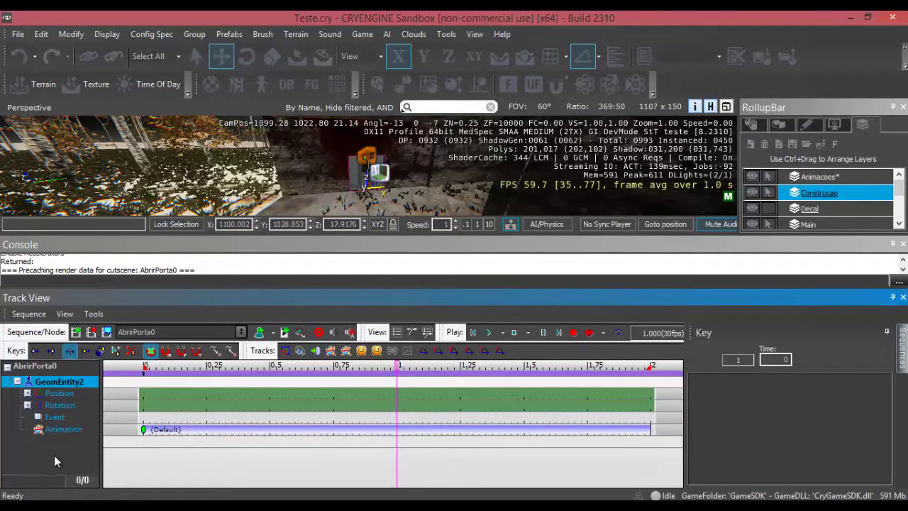
right_click(43, 382)
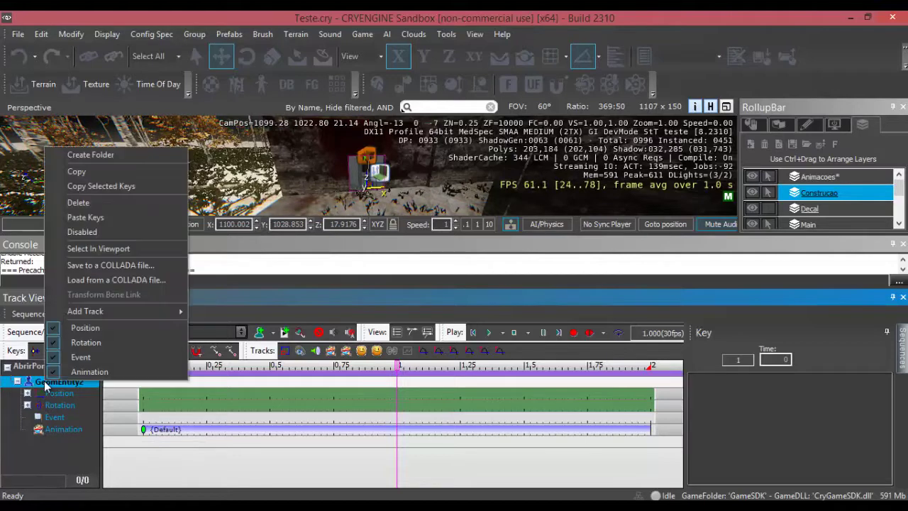
mouse_move(97, 310)
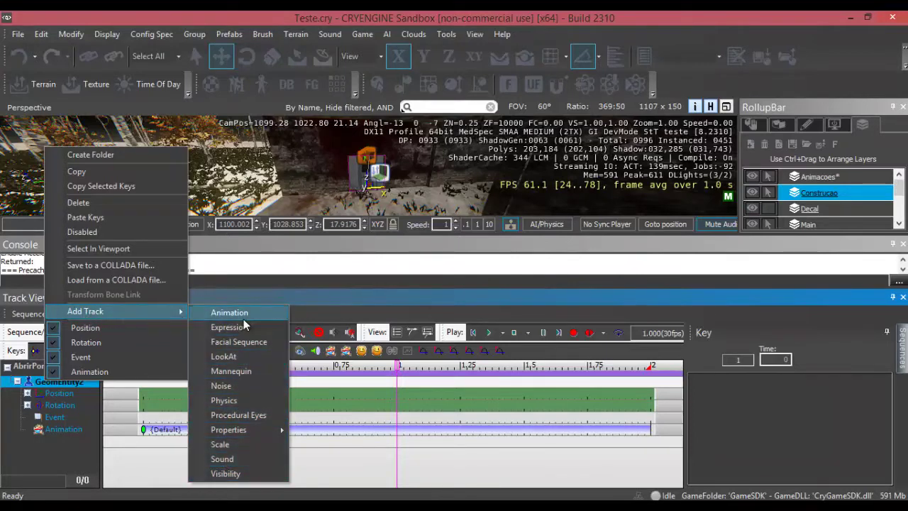
left_click(222, 459)
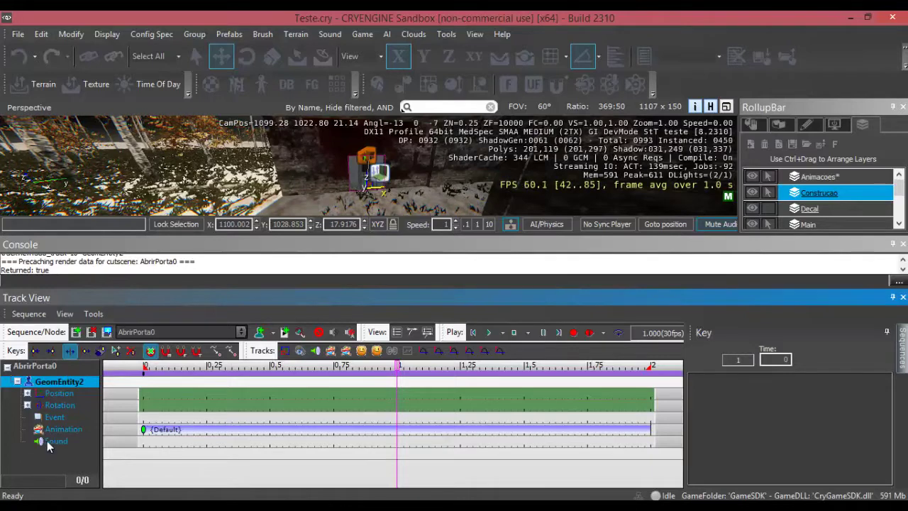
- Create a key at time 0 on the new Sound track and select it to show its properties
left_click(56, 442)
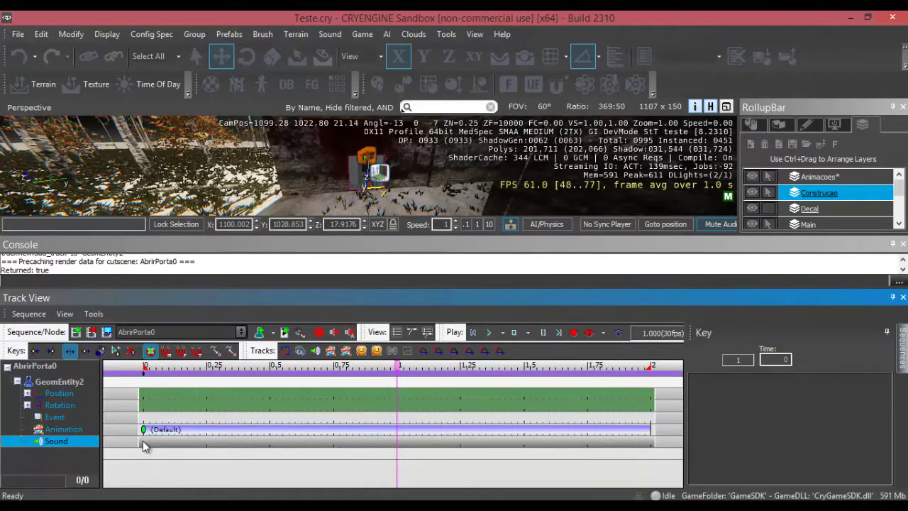
left_click(143, 444)
left_click(143, 443)
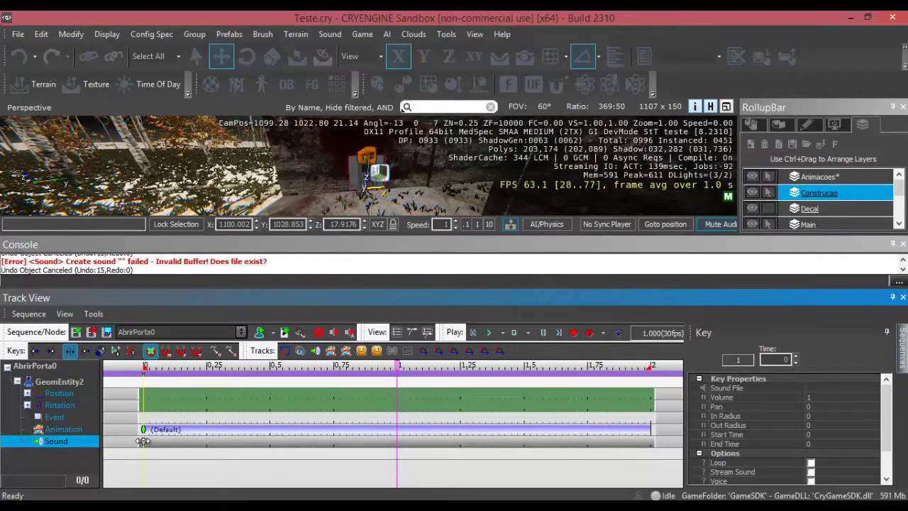
left_click(143, 441)
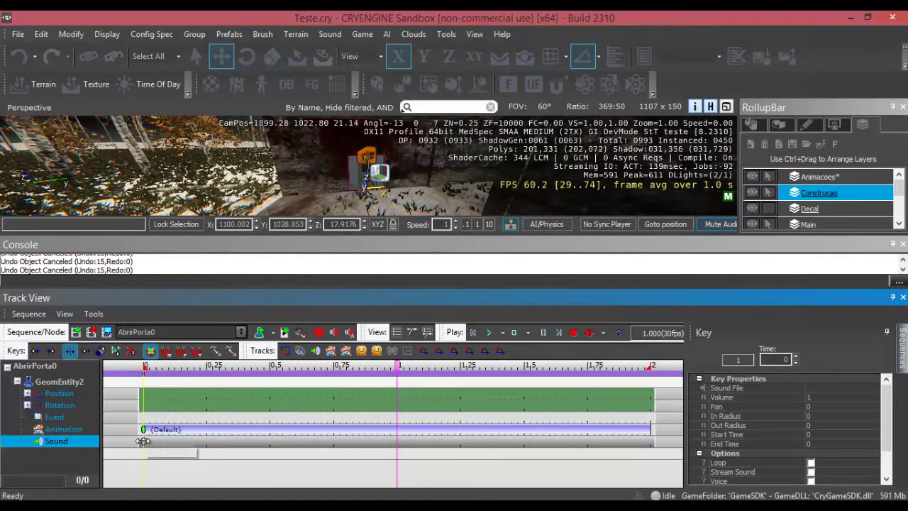
- Assign the atrium_door_open sound from the sounds/environment city group as the key's sound file
left_click(823, 389)
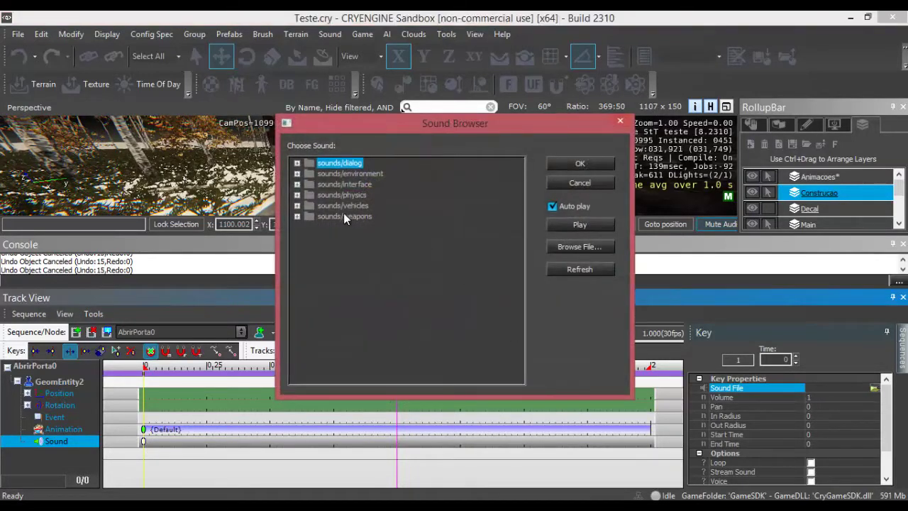
double_click(347, 175)
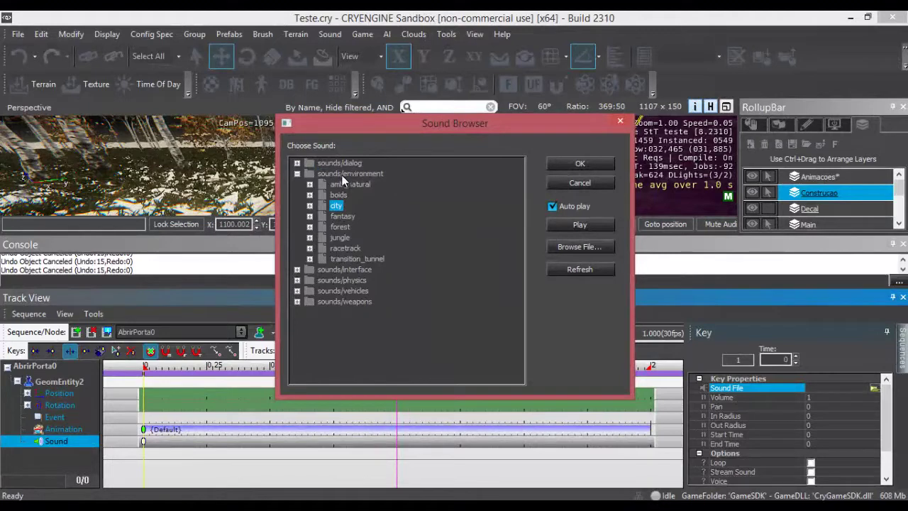
left_click(311, 205)
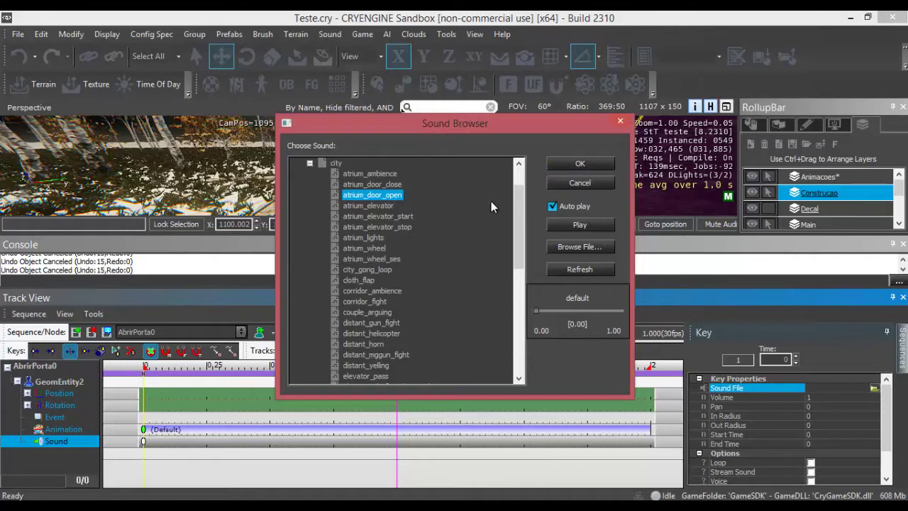
left_click(580, 165)
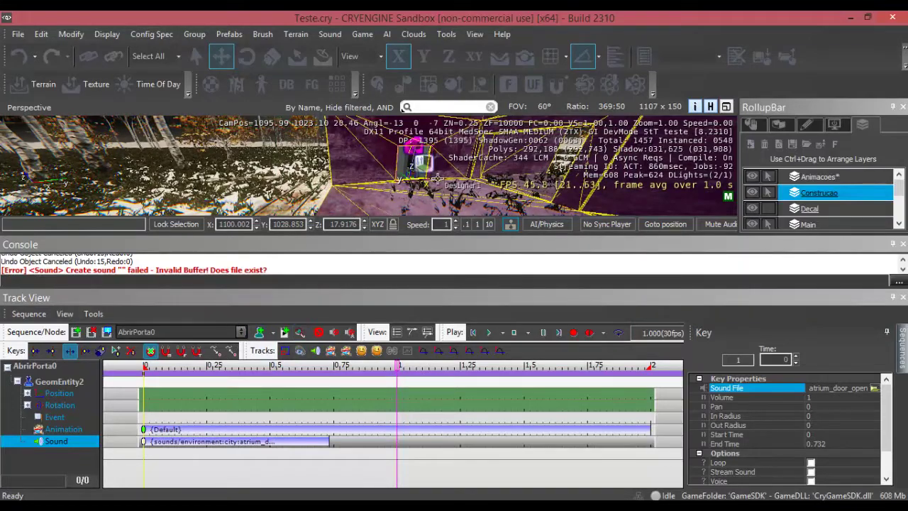
- Fly the camera close to the elevator door and play the AbrirPorta0 sequence to check the opening sound
right_click_drag(437, 178, 438, 178)
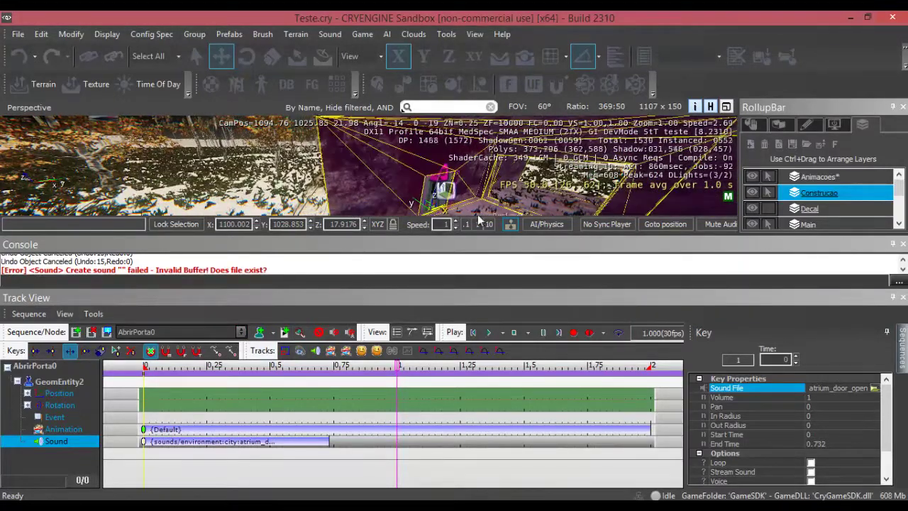
scroll(505, 192, "up", 1)
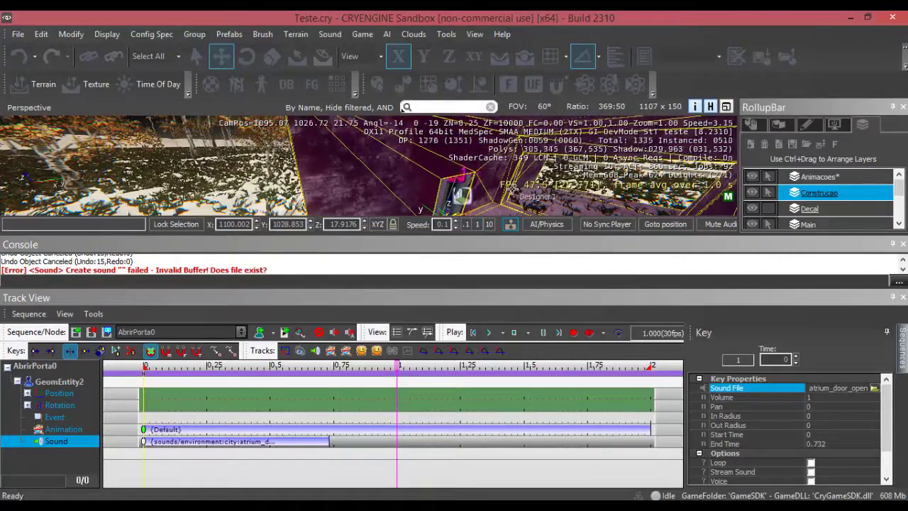
middle_click_drag(507, 191, 520, 189)
scroll(502, 142, "up", 3)
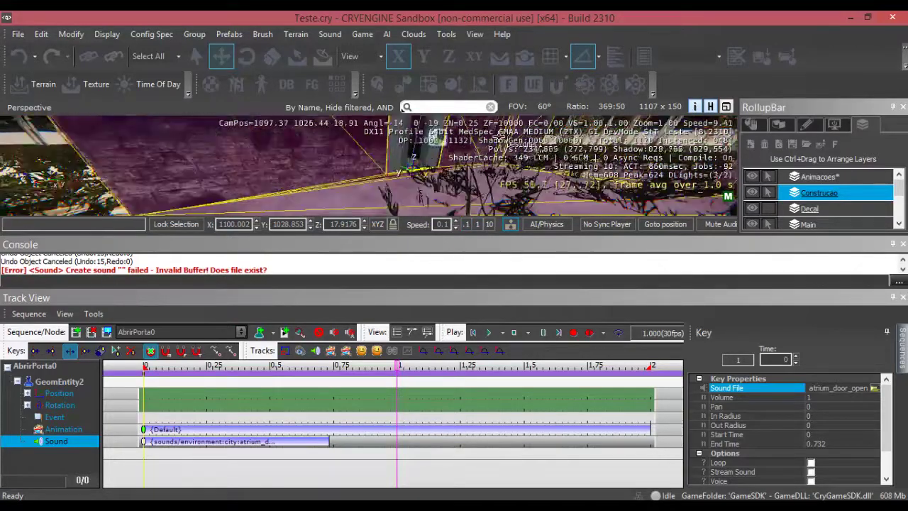
right_click_drag(502, 140, 508, 146)
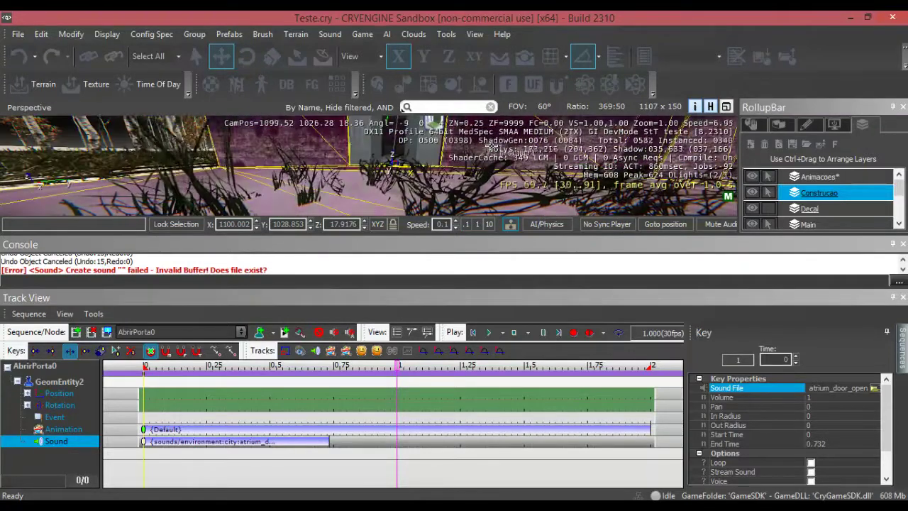
right_click_drag(478, 142, 466, 164)
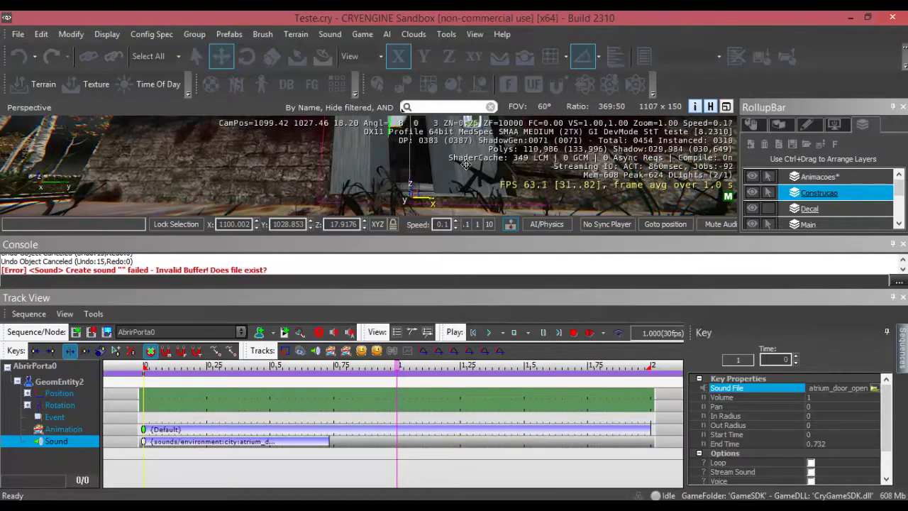
left_click(488, 335)
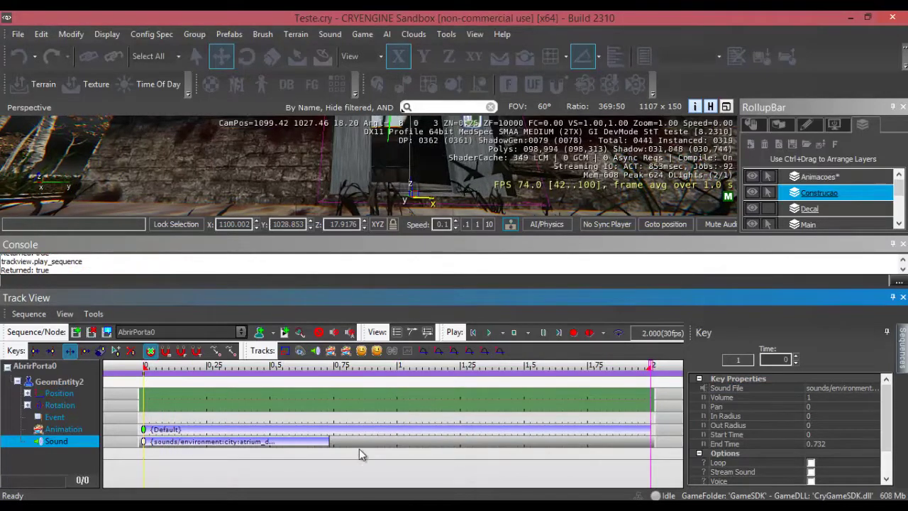
- Move the door-opening sound key to about 0.14 s and replay the sequence from the start
left_click(321, 444)
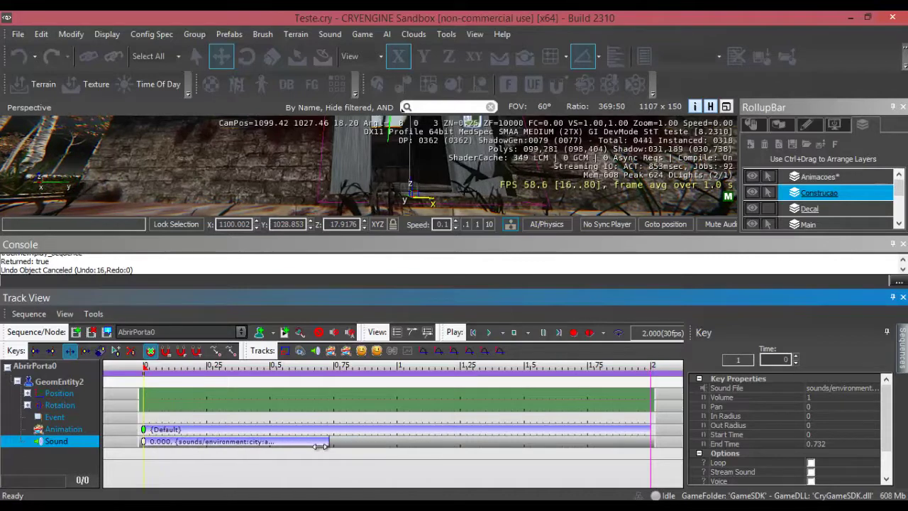
left_click_drag(314, 447, 370, 443)
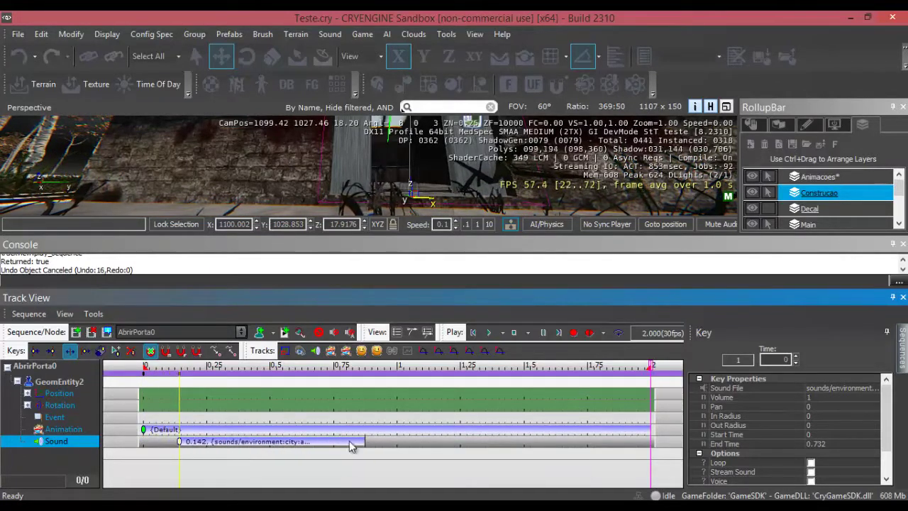
left_click(181, 365)
left_click_drag(181, 365, 132, 365)
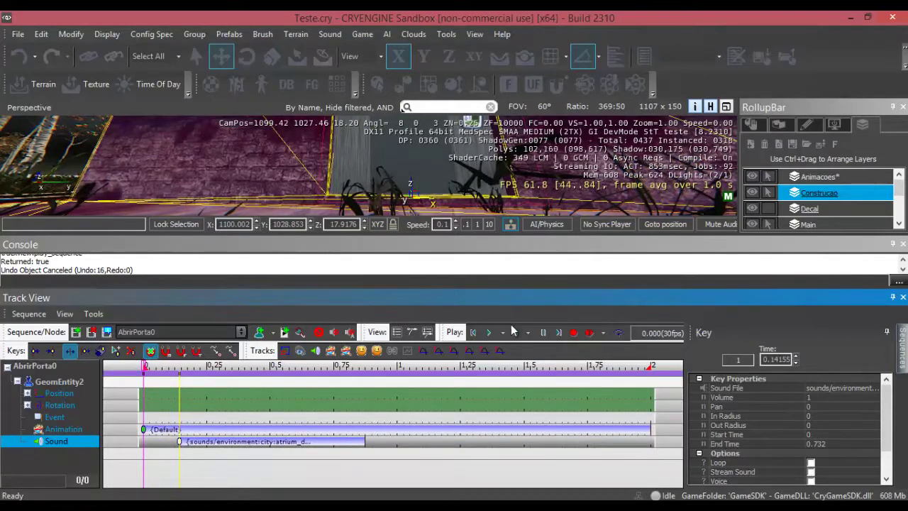
left_click(489, 334)
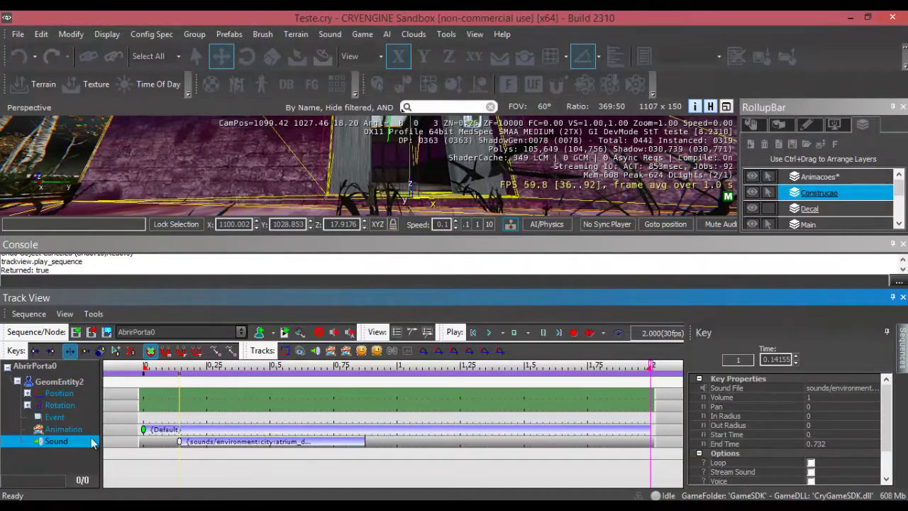
- Switch to the FecharPorta0 sequence and add a Sound track to GeomEntity2 with a selected key at time 0
left_click(194, 333)
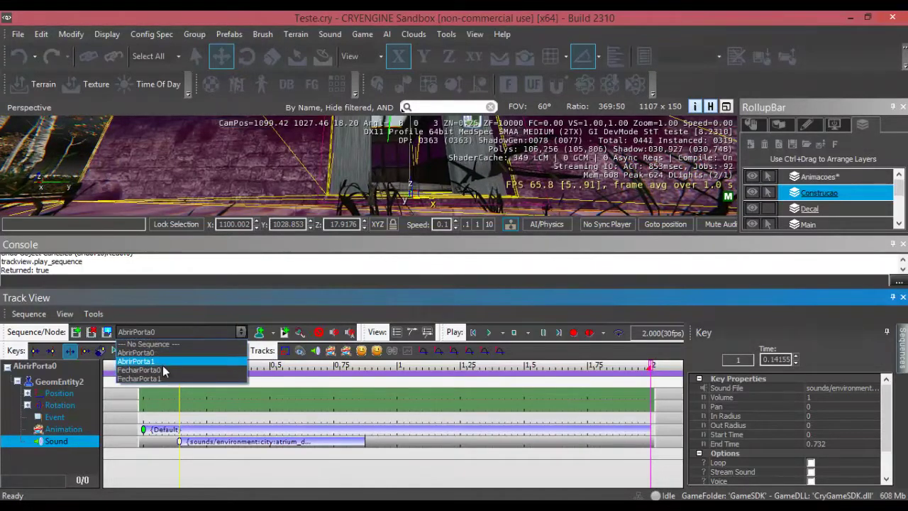
left_click(139, 370)
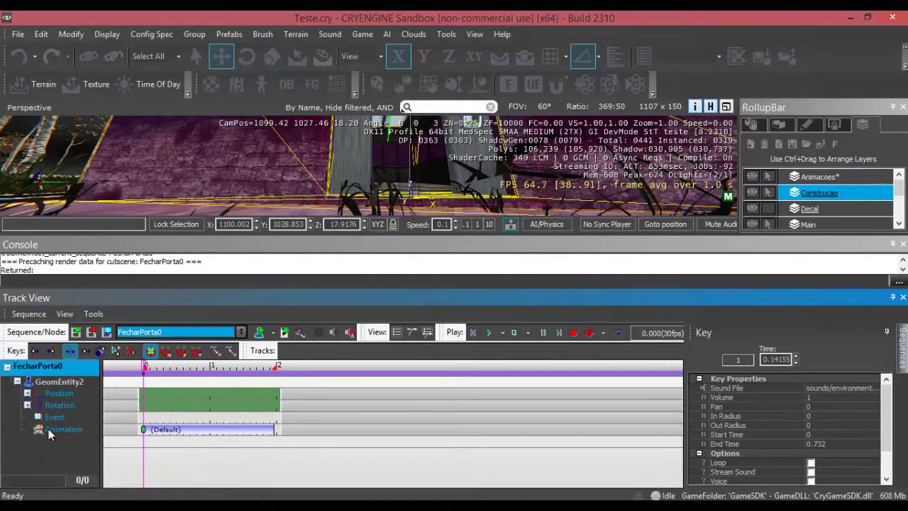
right_click(54, 382)
mouse_move(104, 315)
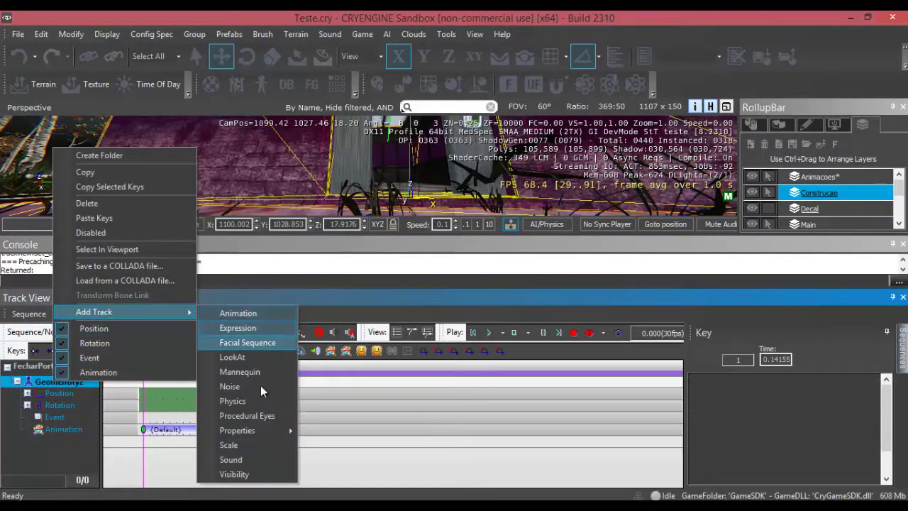
left_click(241, 461)
left_click(144, 441)
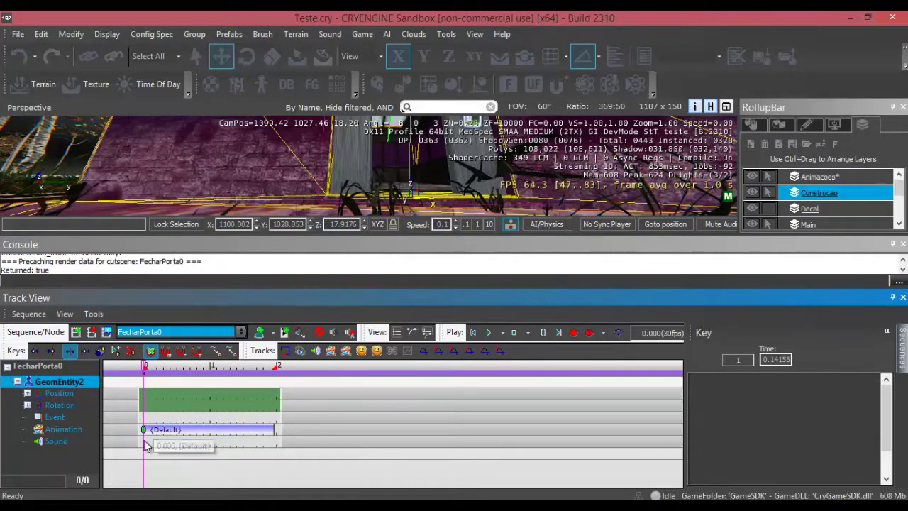
left_click(144, 442)
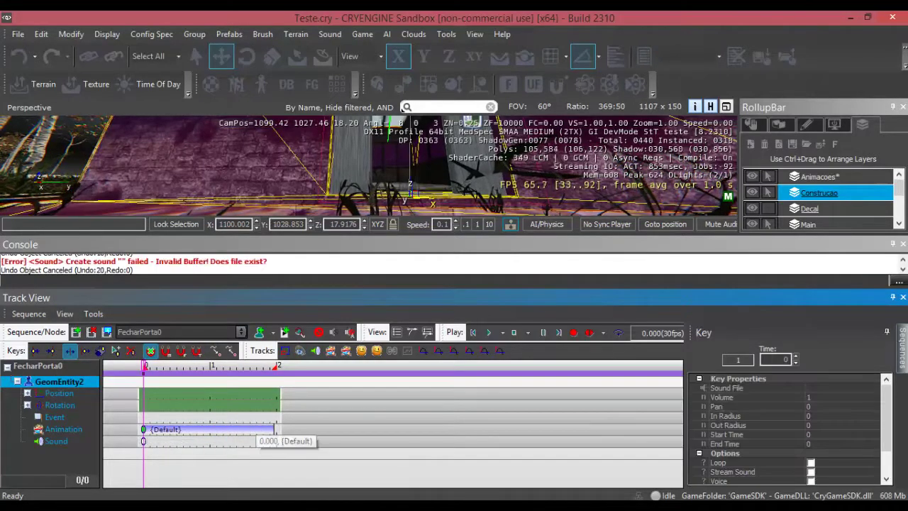
- Assign the atrium_door_close sound from the city group to the FecharPorta0 sound key and play the sequence to check it
left_click(842, 389)
left_click(874, 389)
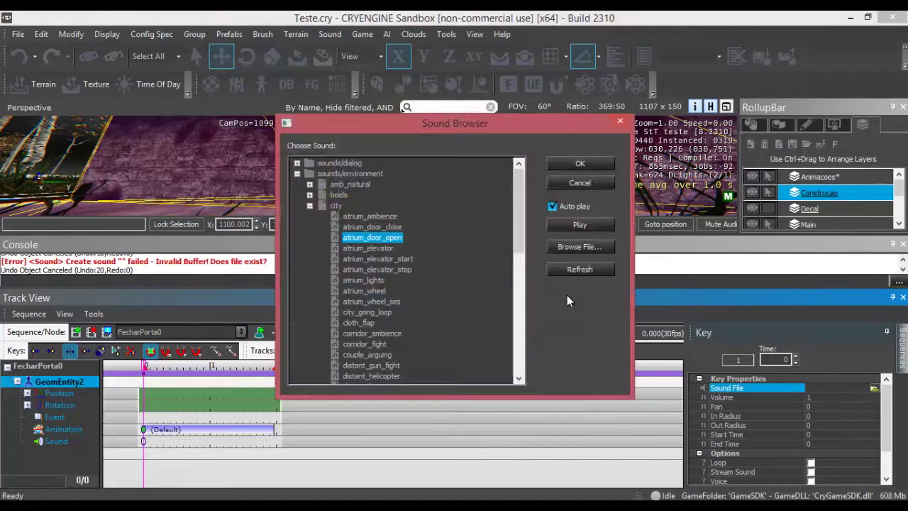
left_click(384, 227)
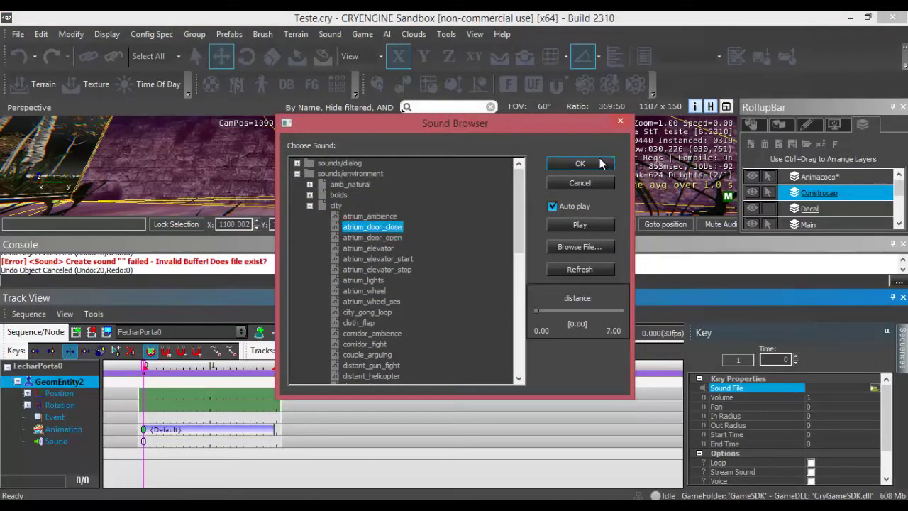
left_click(600, 164)
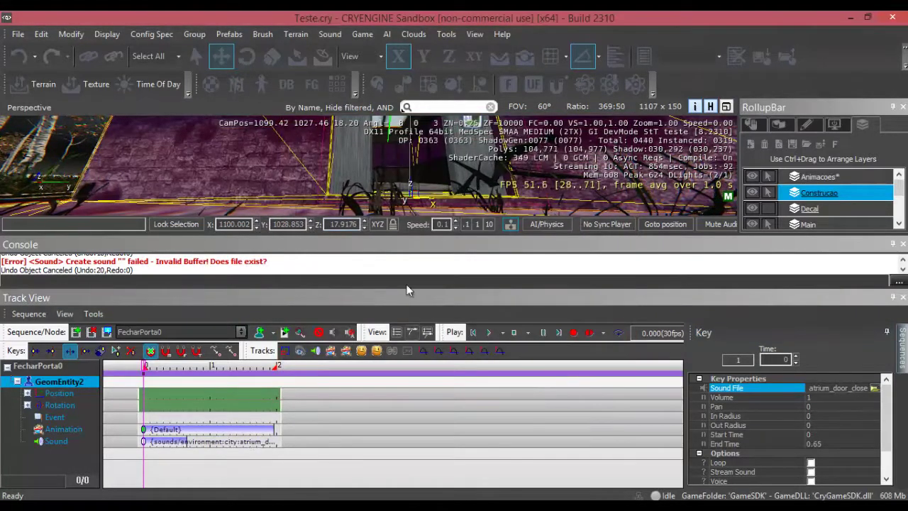
left_click(490, 333)
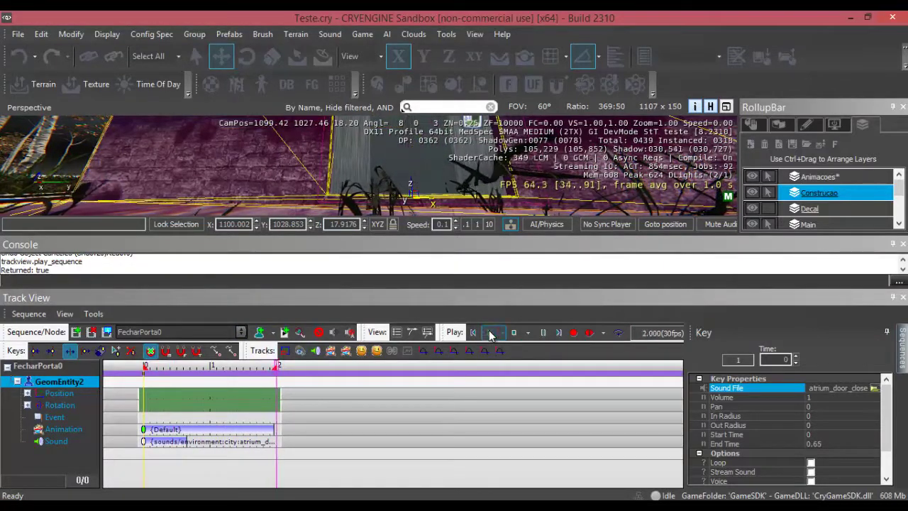
left_click(489, 333)
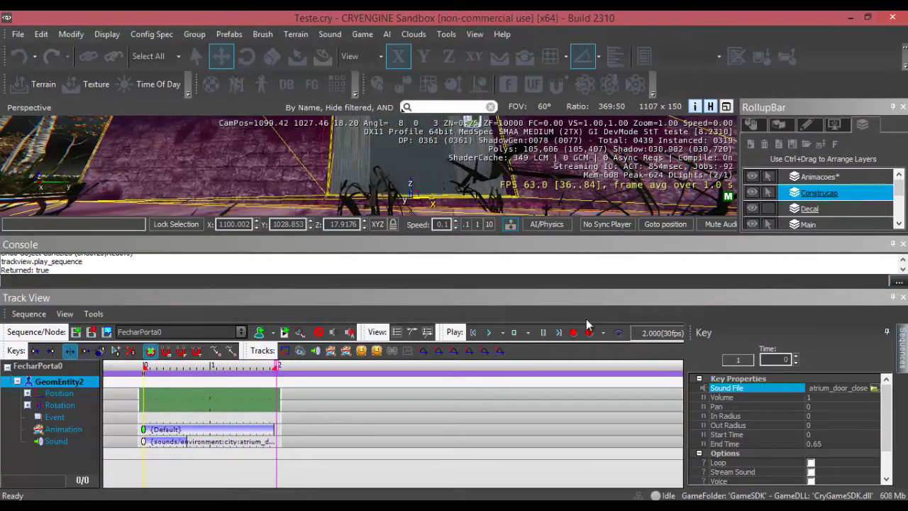
- Close the Track View and fly the camera back to frame the whole ground-floor elevator door
left_click(903, 299)
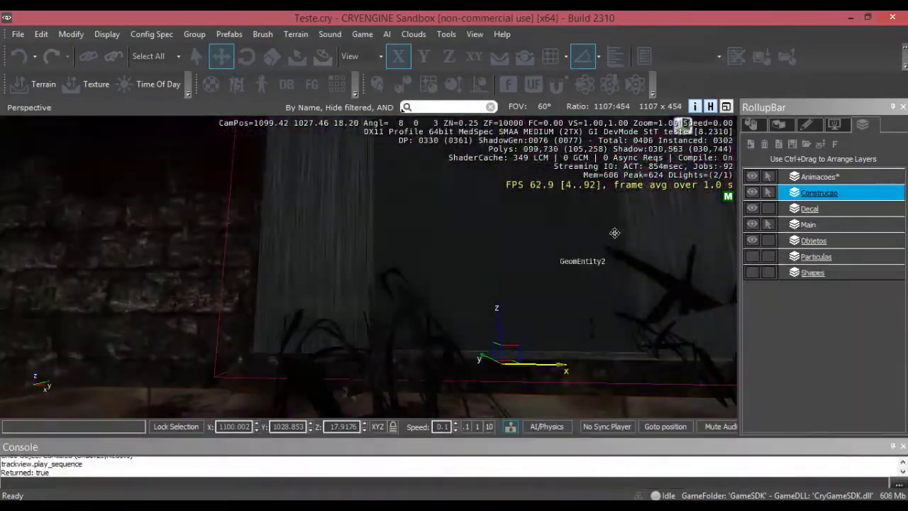
scroll(407, 303, "down", 5)
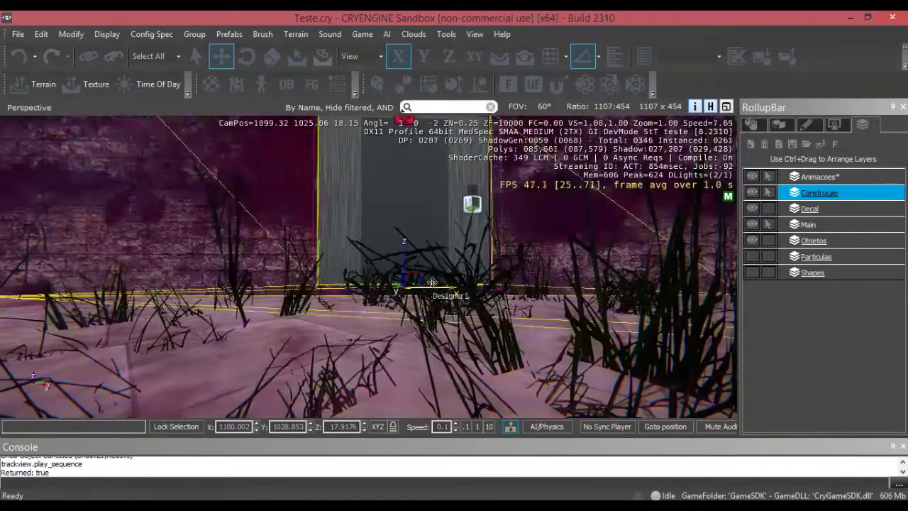
middle_click_drag(406, 303, 435, 264)
right_click_drag(492, 274, 500, 279)
middle_click_drag(500, 280, 504, 280)
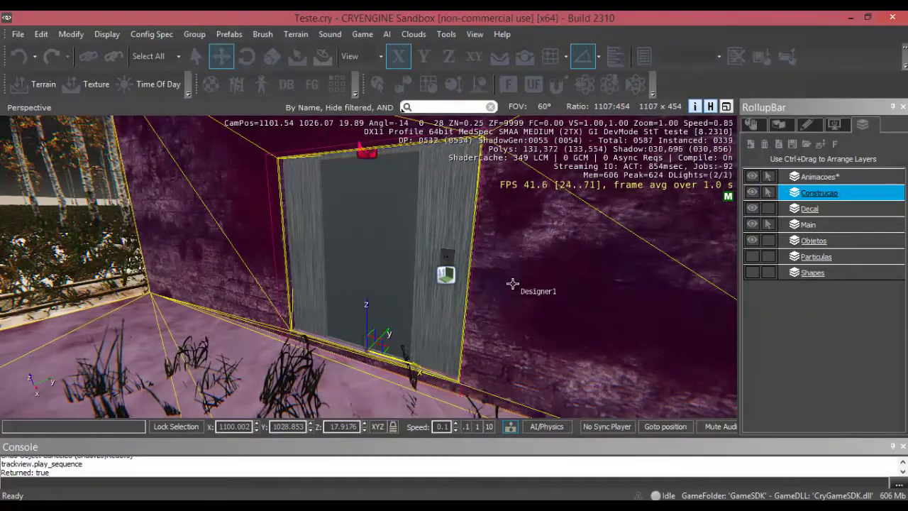
- Test the level in game mode by running to the elevator, riding it to the upper floor and stepping out, and return to editing
key("ctrl+g")
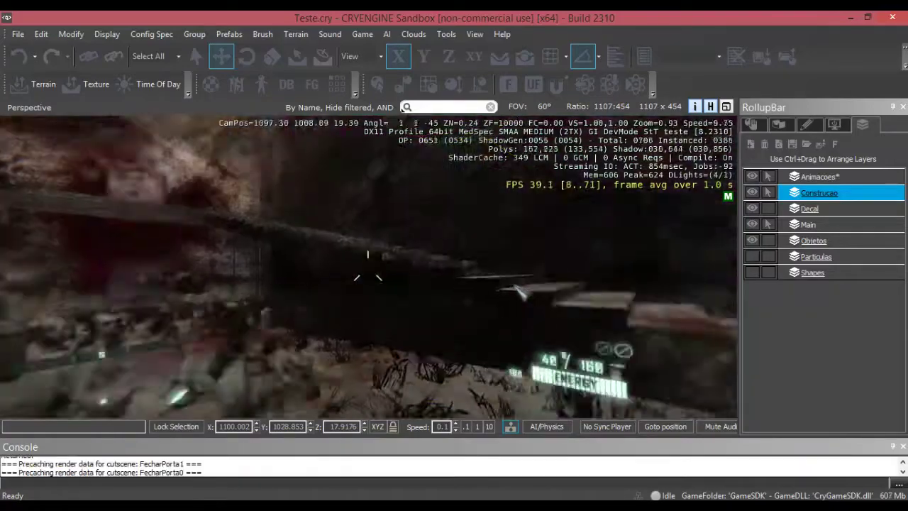
key("w")
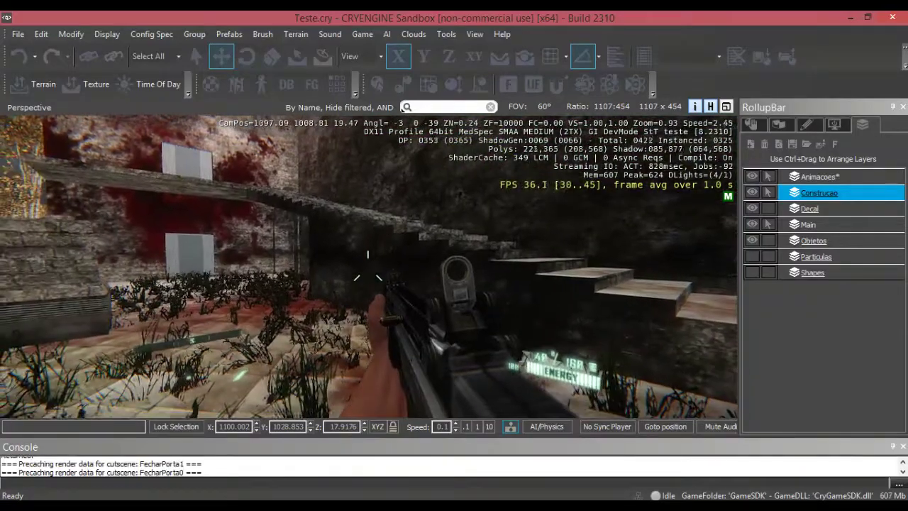
key("shift")
key("w")
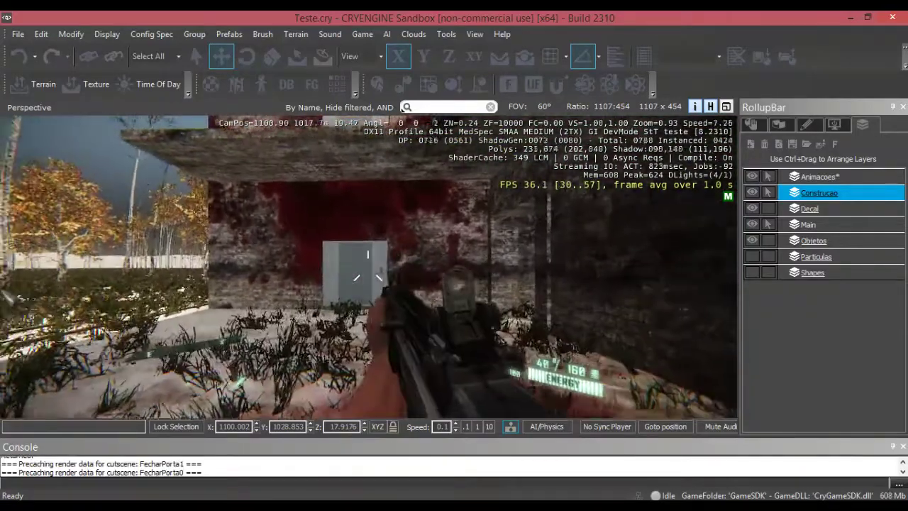
key("w")
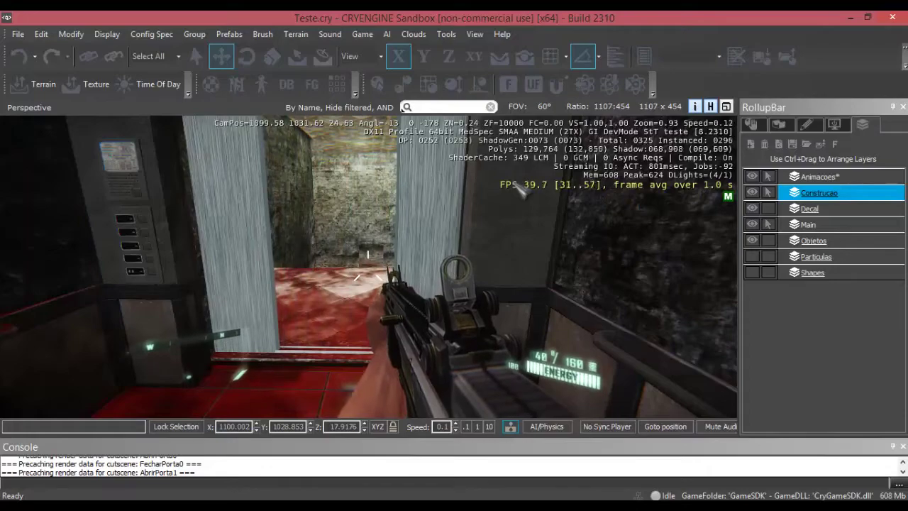
key("w")
key("w")
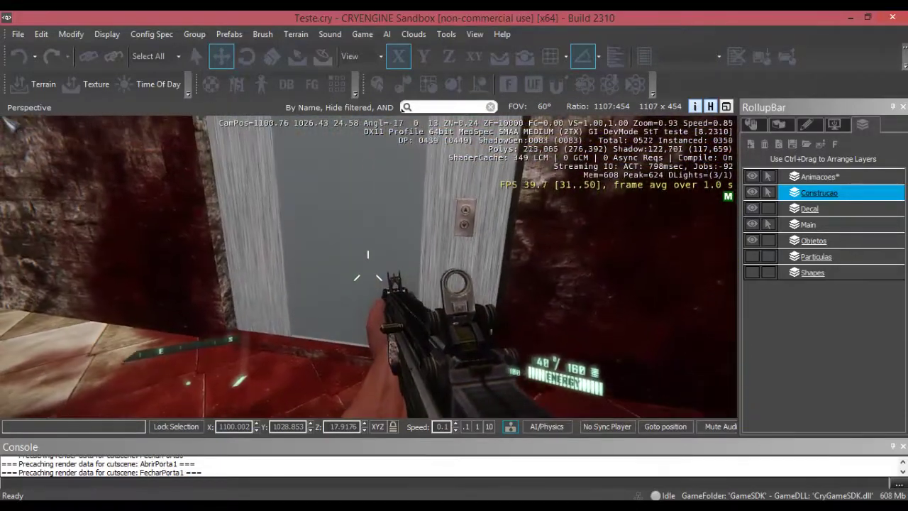
key("Escape")
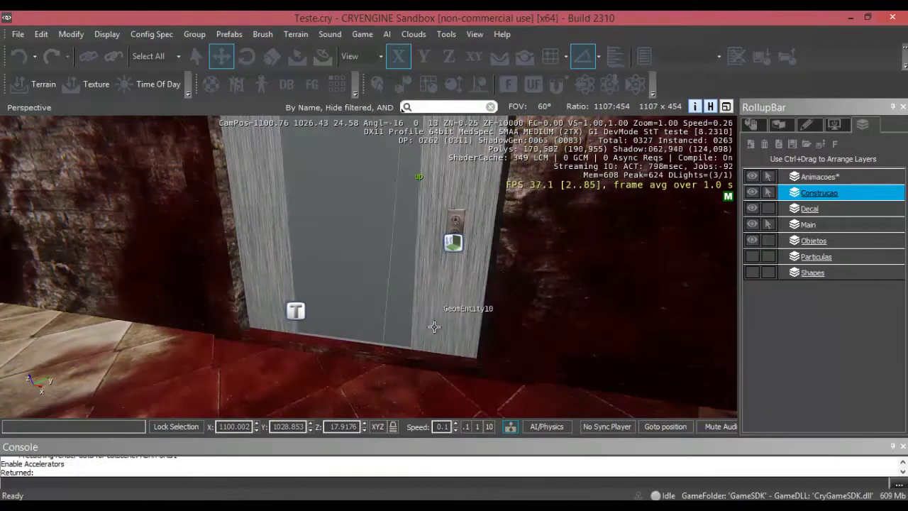
- Open the AbrirPorta1 sequence of the upper-floor elevator door and add a Sound track to GeomEntity10
right_click(445, 281)
mouse_move(506, 307)
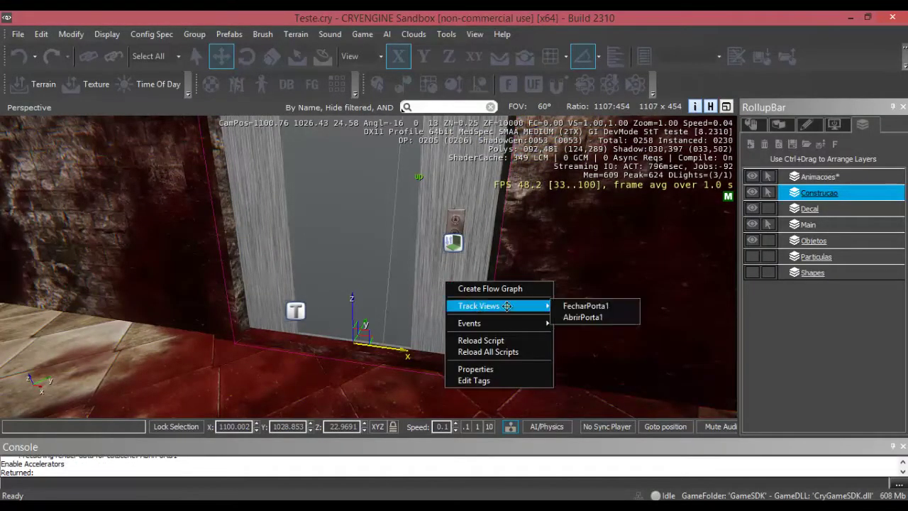
left_click(583, 317)
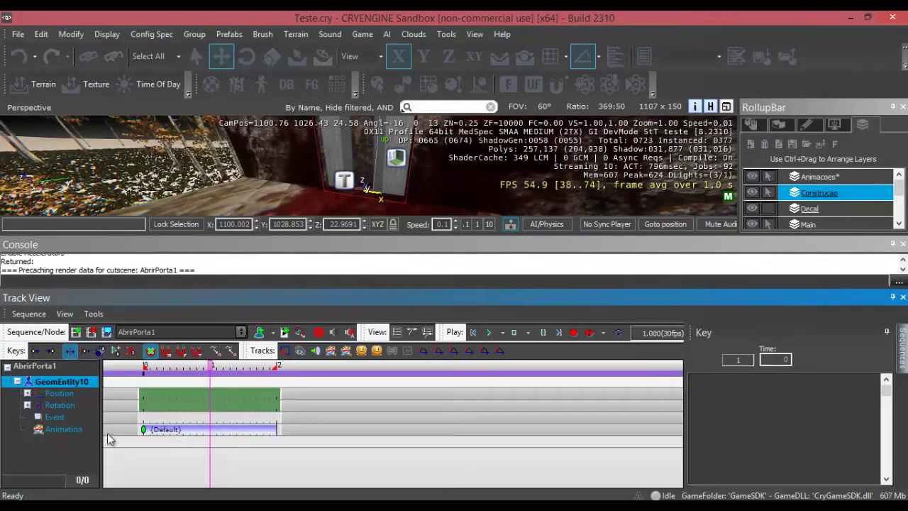
right_click(61, 387)
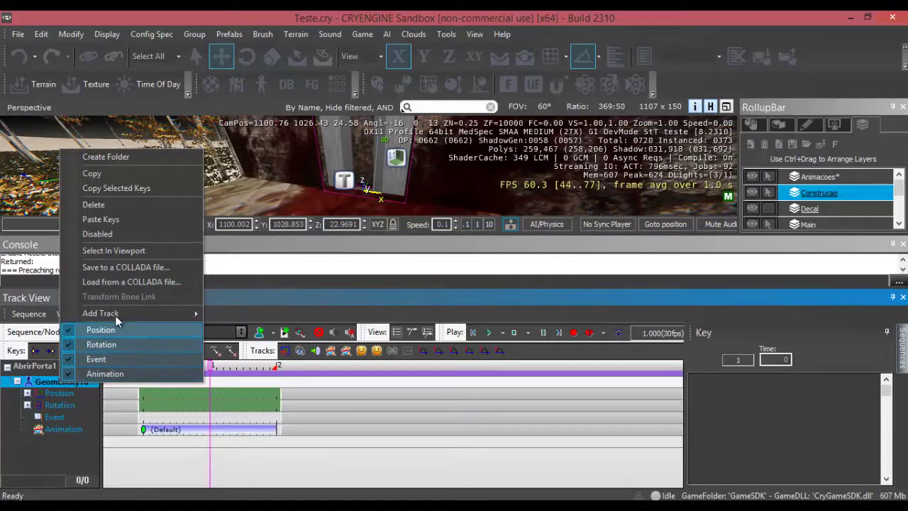
mouse_move(115, 315)
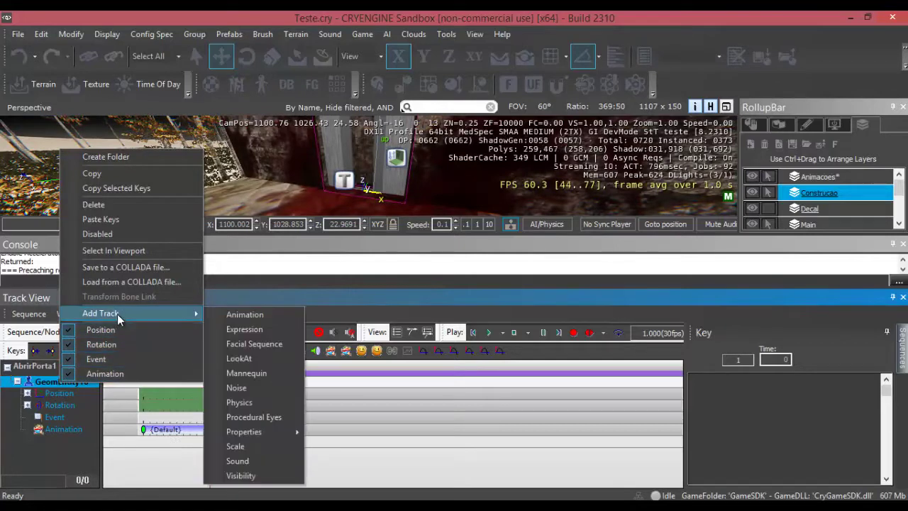
left_click(238, 460)
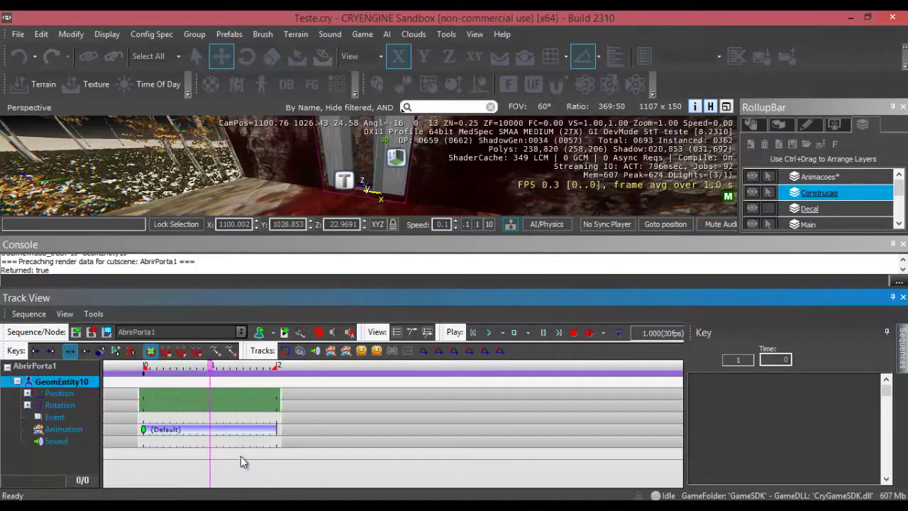
- Create a key at time 0 on AbrirPorta1's Sound track and assign atrium_door_open as its sound file
double_click(143, 441)
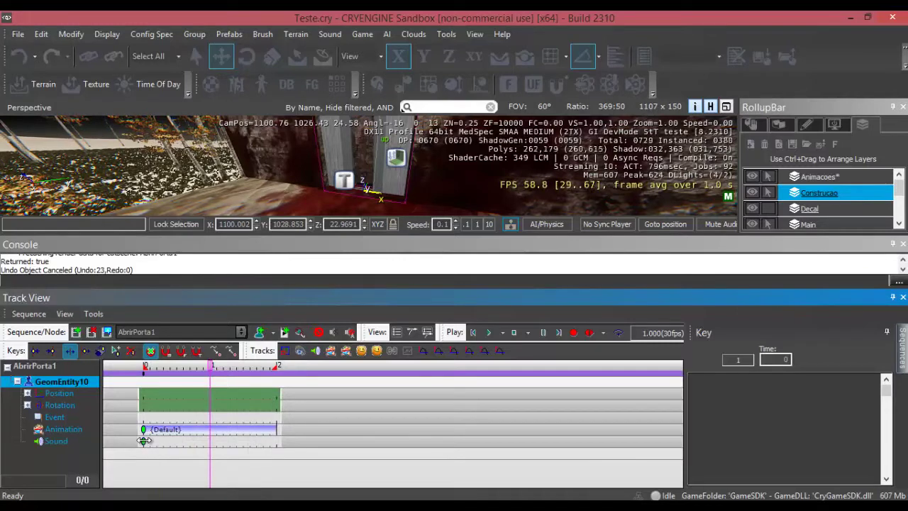
left_click(143, 441)
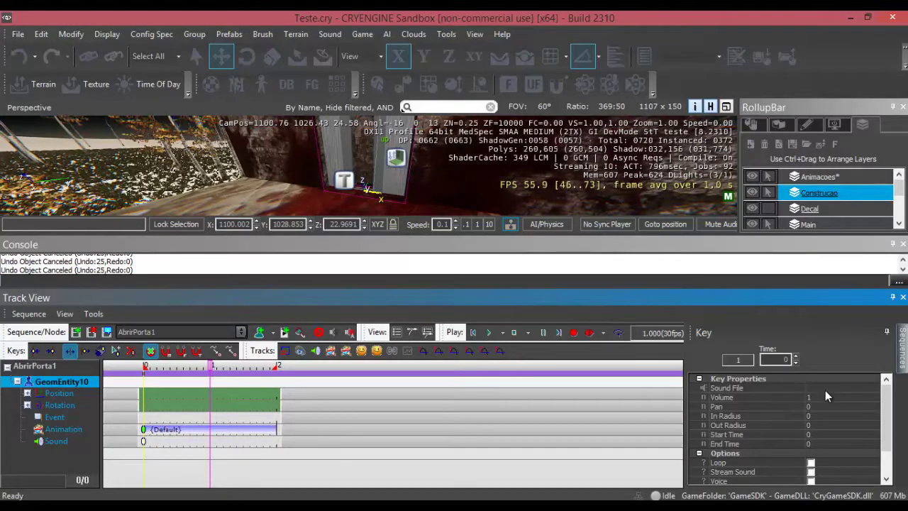
left_click(875, 389)
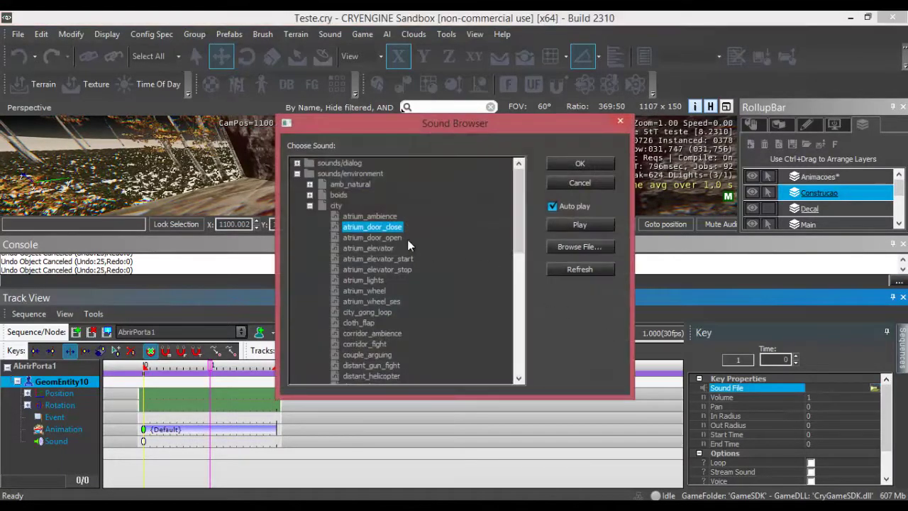
left_click(388, 239)
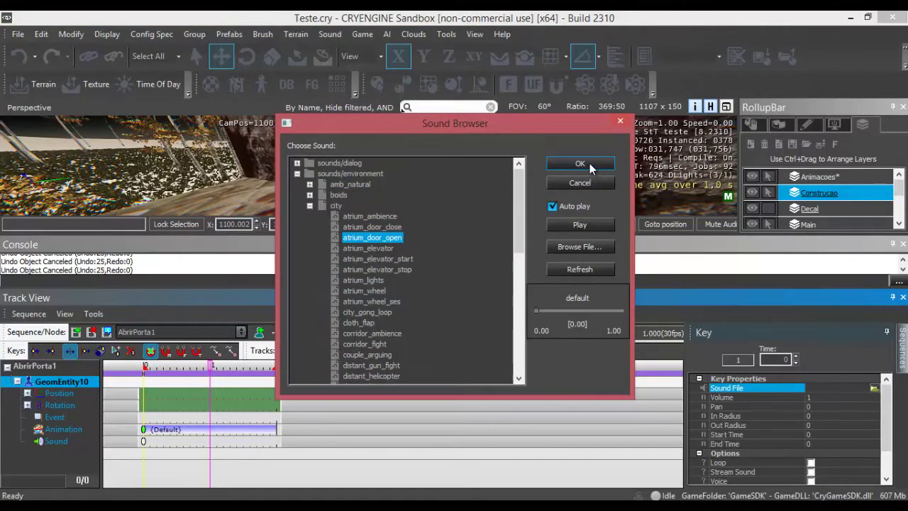
left_click(580, 164)
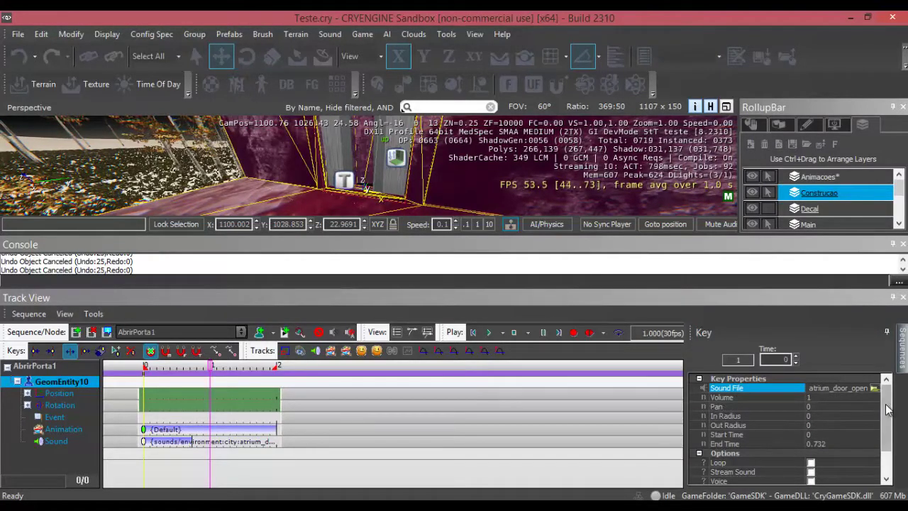
scroll(887, 410, "down", 2)
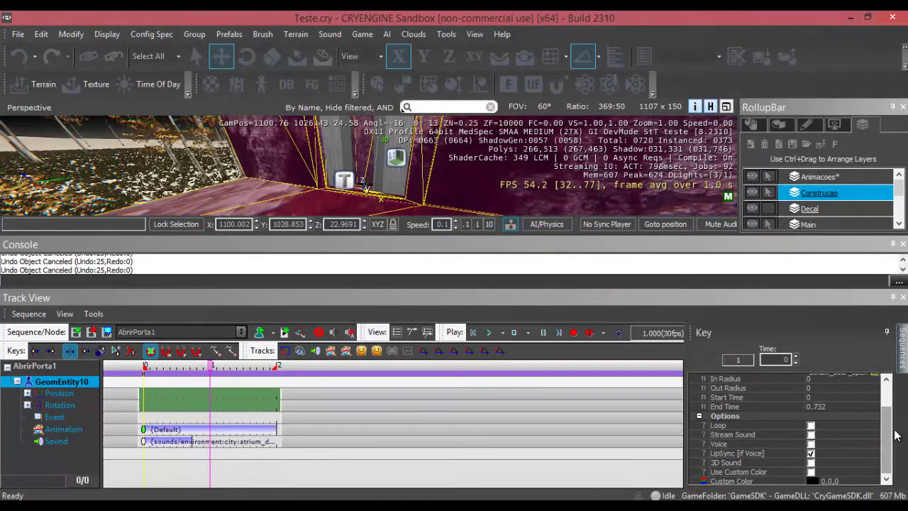
left_click_drag(895, 436, 900, 415)
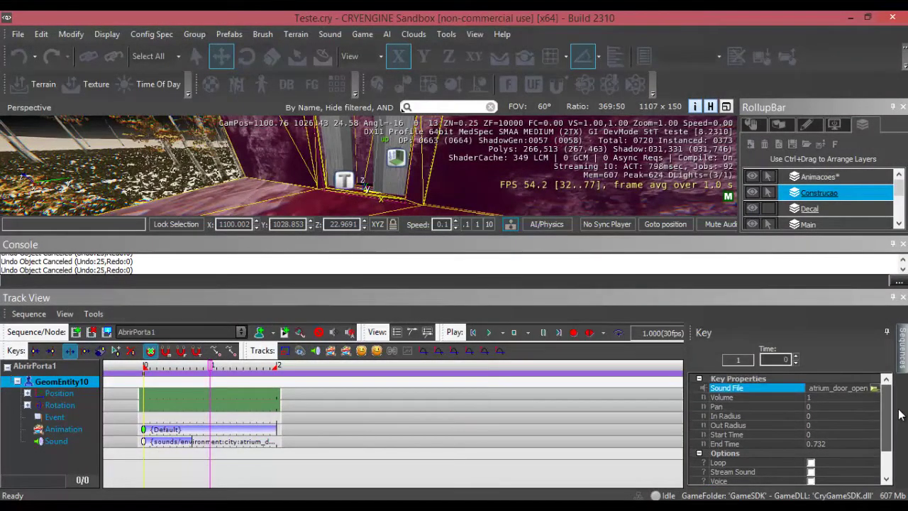
left_click(210, 477)
- Open the FecharPorta1 sequence and add a Sound track to its GeomEntity10 node
left_click(195, 329)
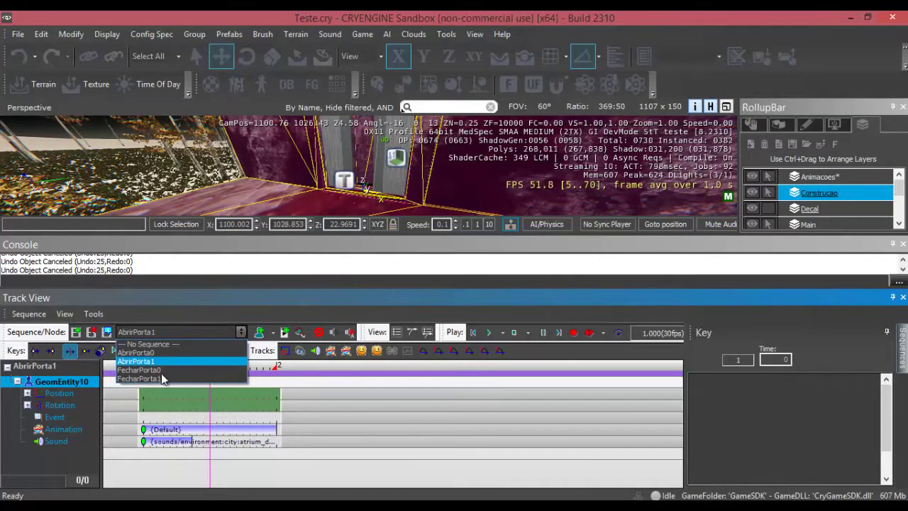
left_click(157, 380)
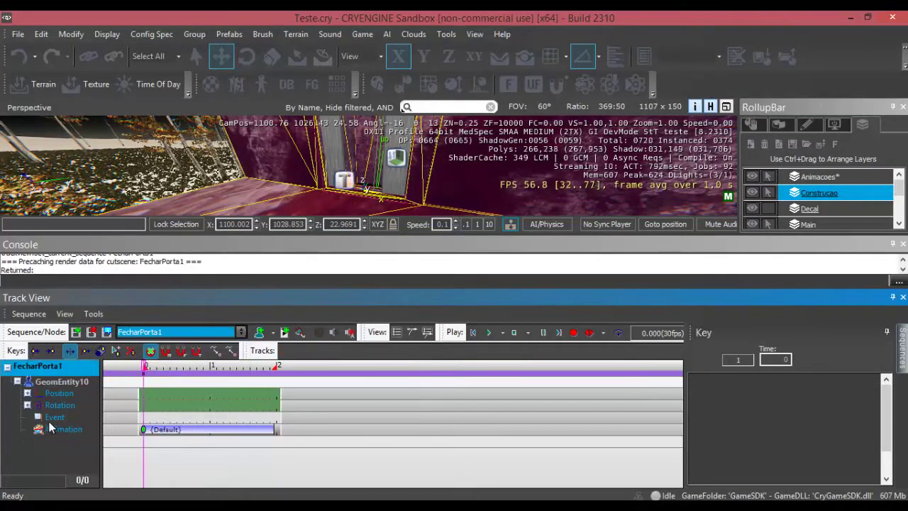
right_click(66, 380)
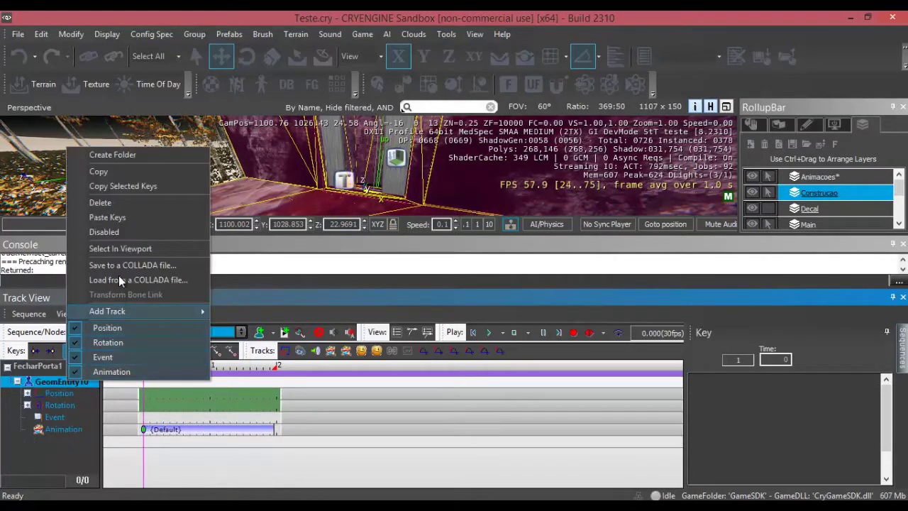
mouse_move(171, 311)
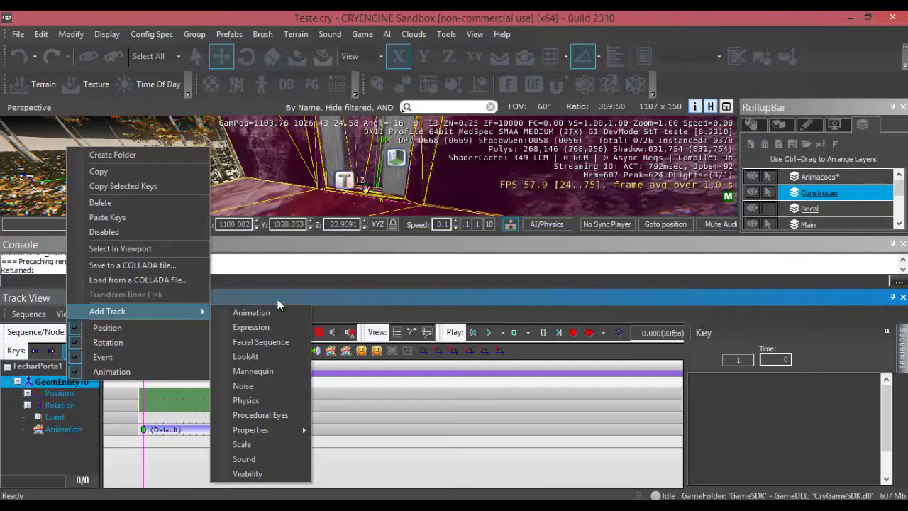
left_click(255, 457)
- Create a key at time 0 on FecharPorta1's Sound track, assign atrium_door_close as its sound file, and close the Track View
double_click(145, 443)
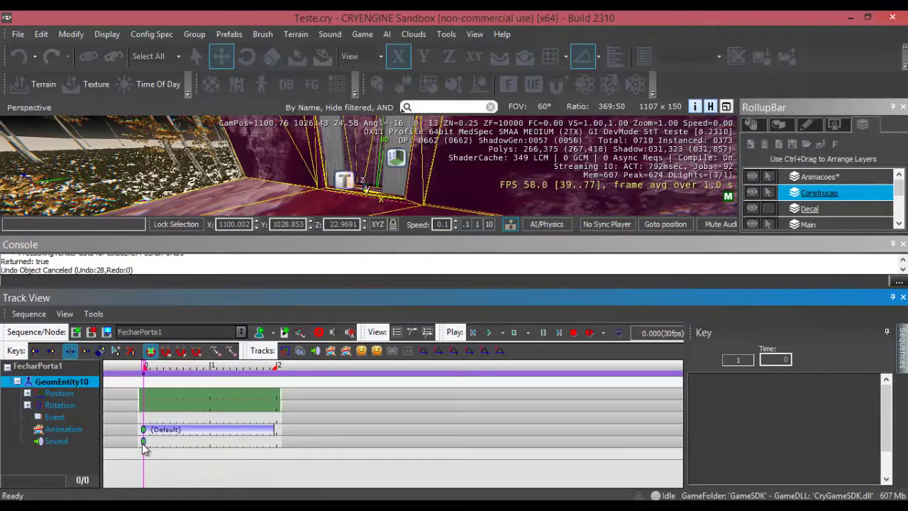
left_click(834, 388)
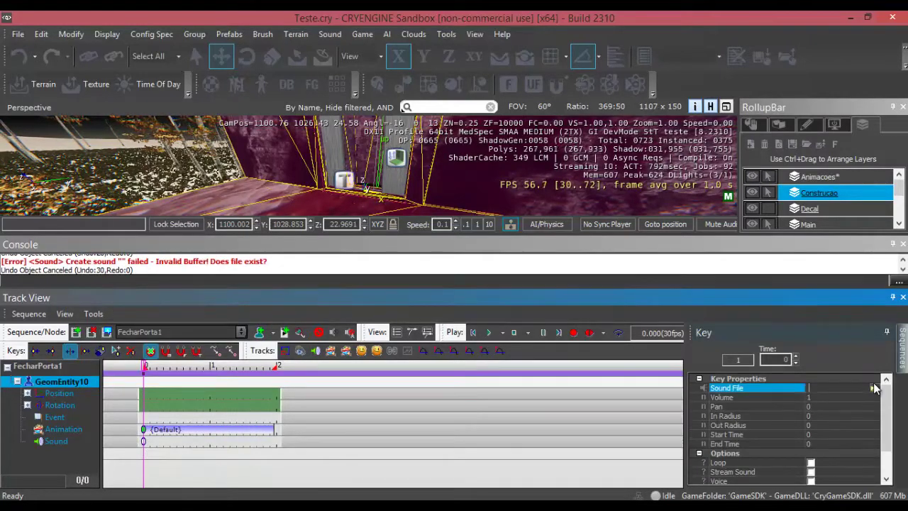
left_click(873, 389)
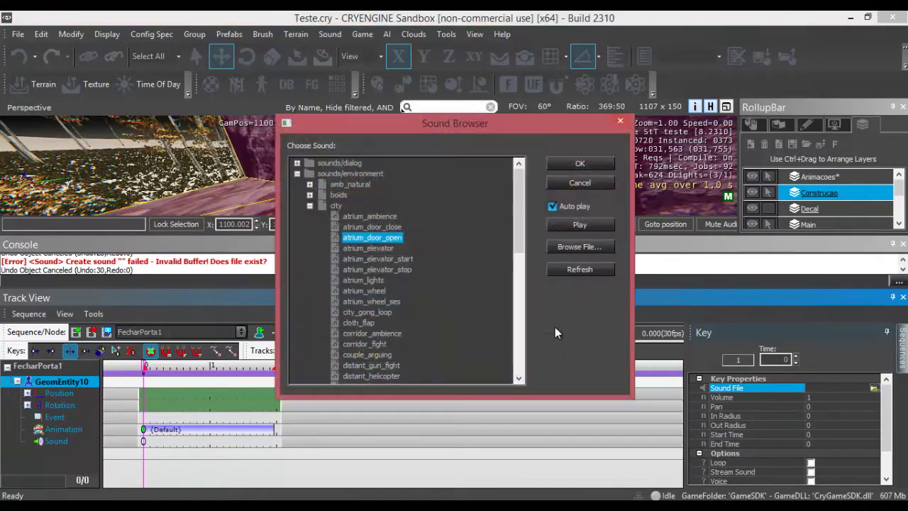
left_click(380, 226)
left_click(593, 166)
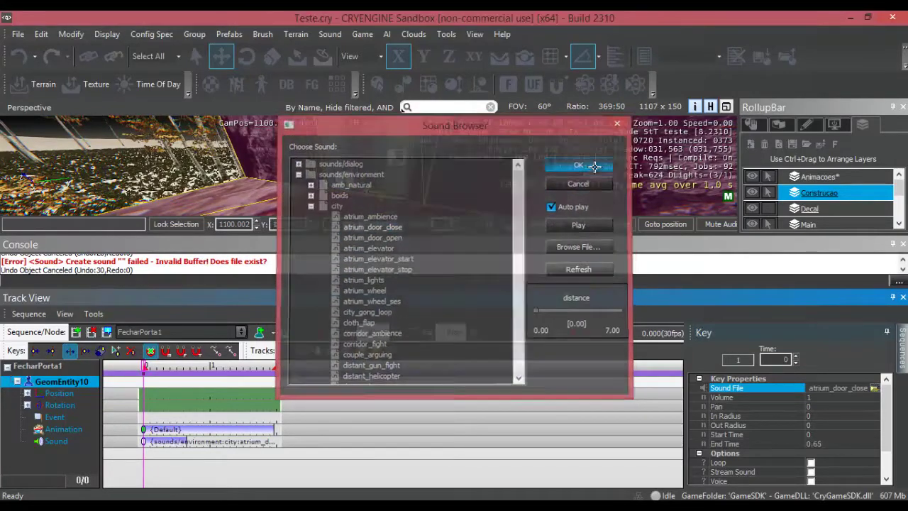
left_click(904, 299)
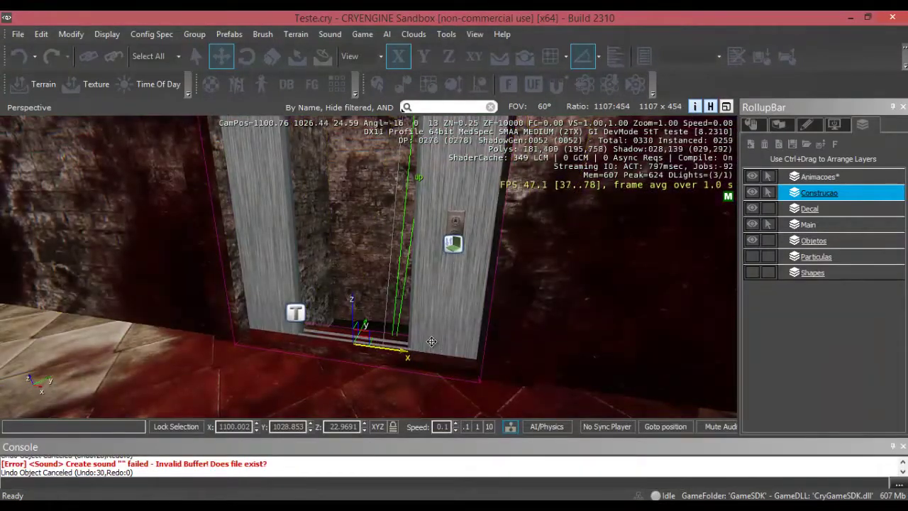
- Test the level in game mode by running to the ground-floor elevator's call buttons, and return to editing in front of the door
key("a")
key("ctrl+g")
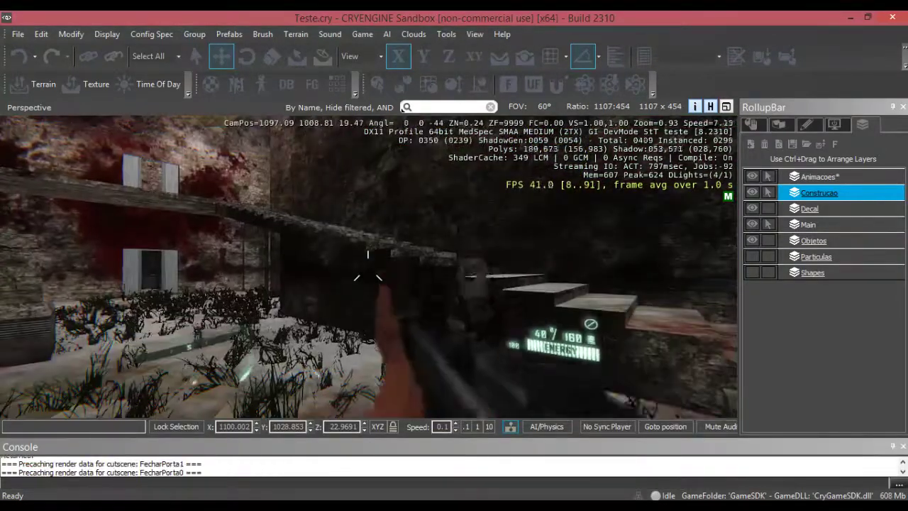
key("w")
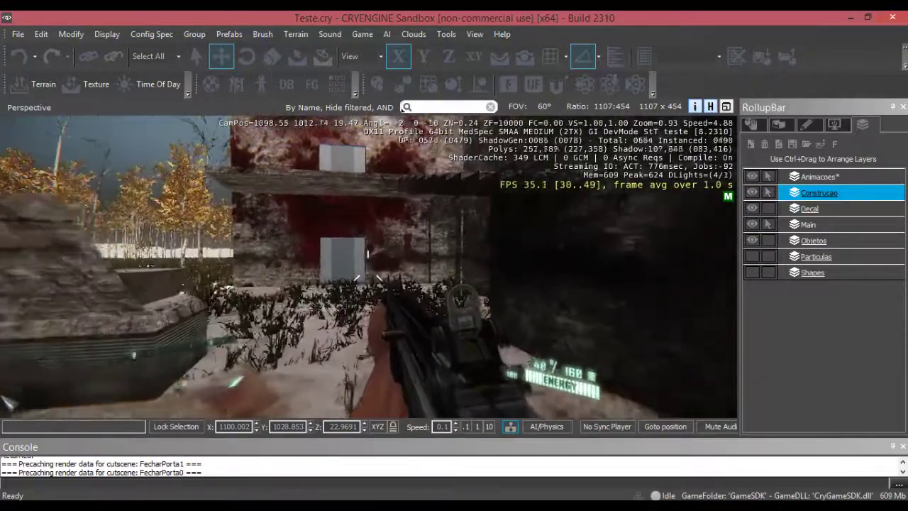
key("w")
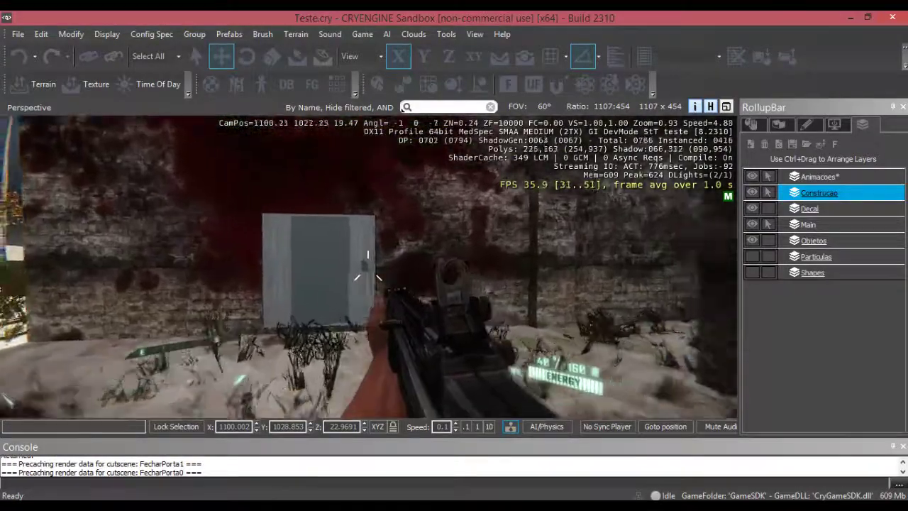
key("w")
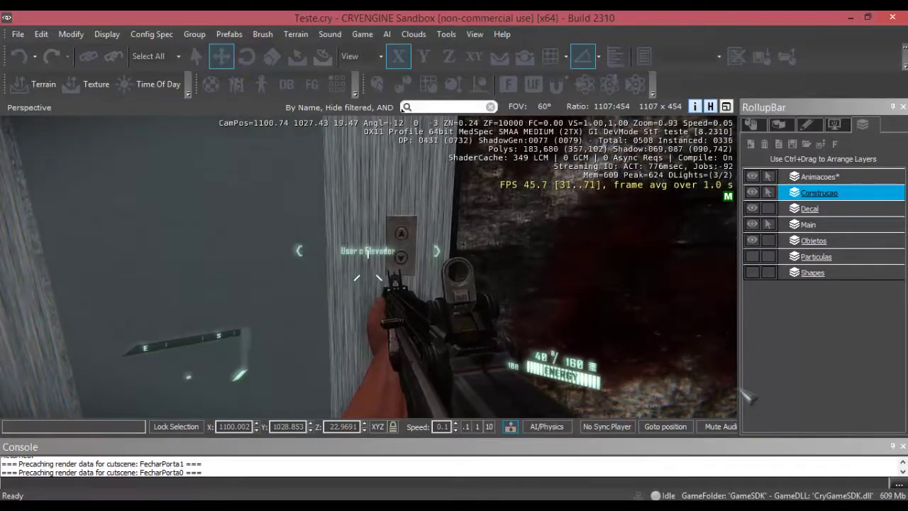
key("Escape")
scroll(429, 334, "down", 3)
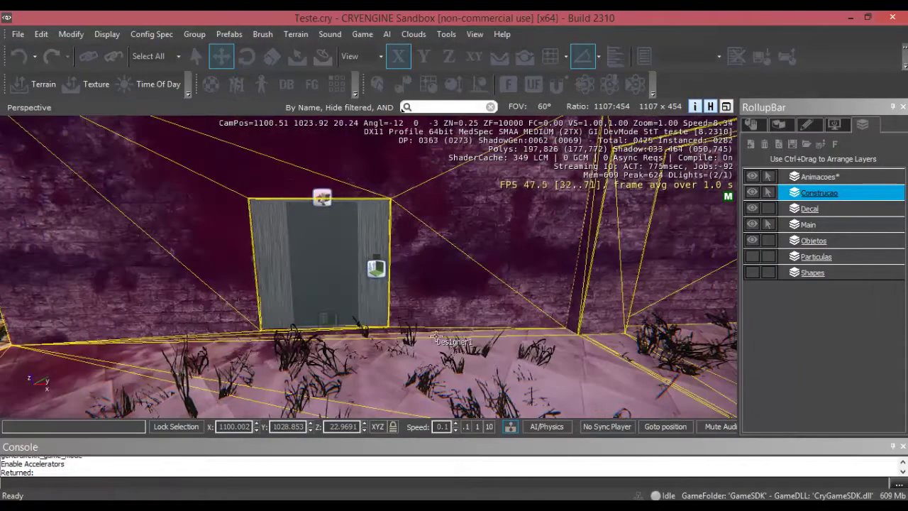